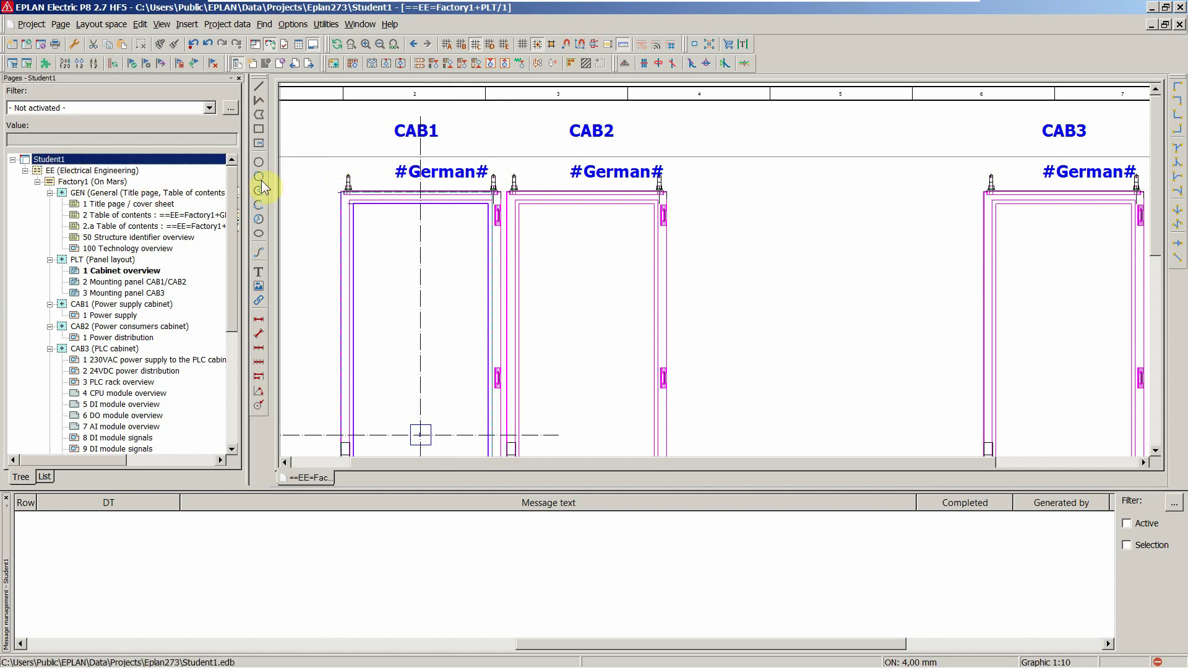
Select the Student1 project and browse the Utilities translation commands without choosing one
{"action": "left_click", "coordinate": [430, 175]}
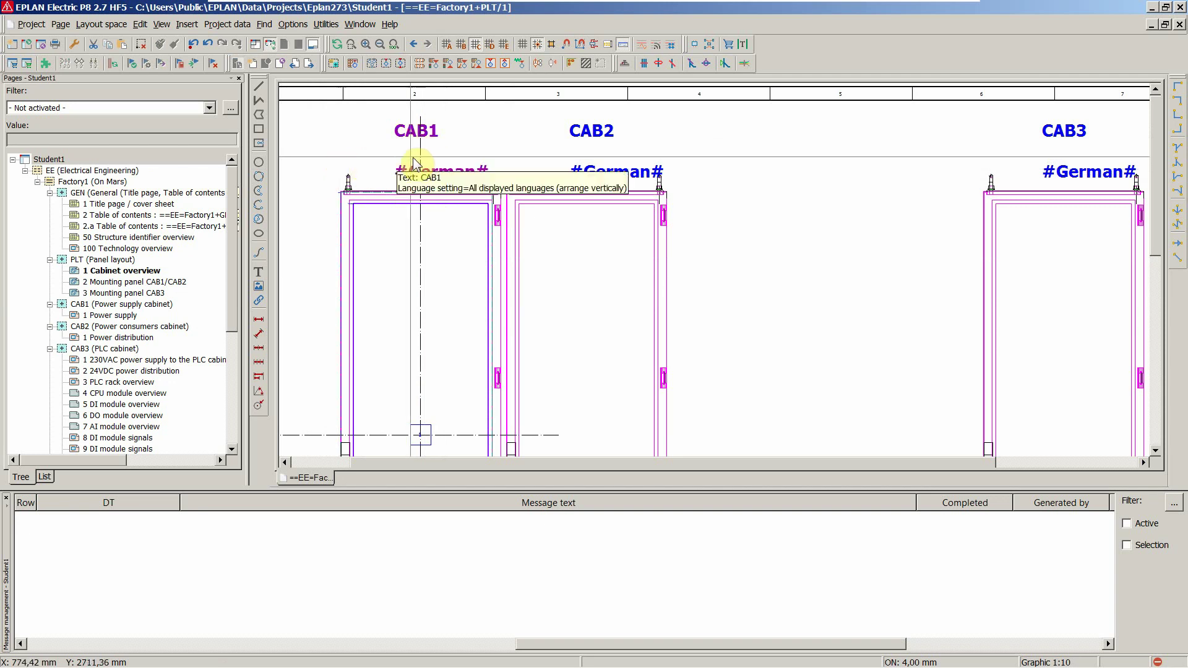
{"action": "left_click", "coordinate": [372, 172]}
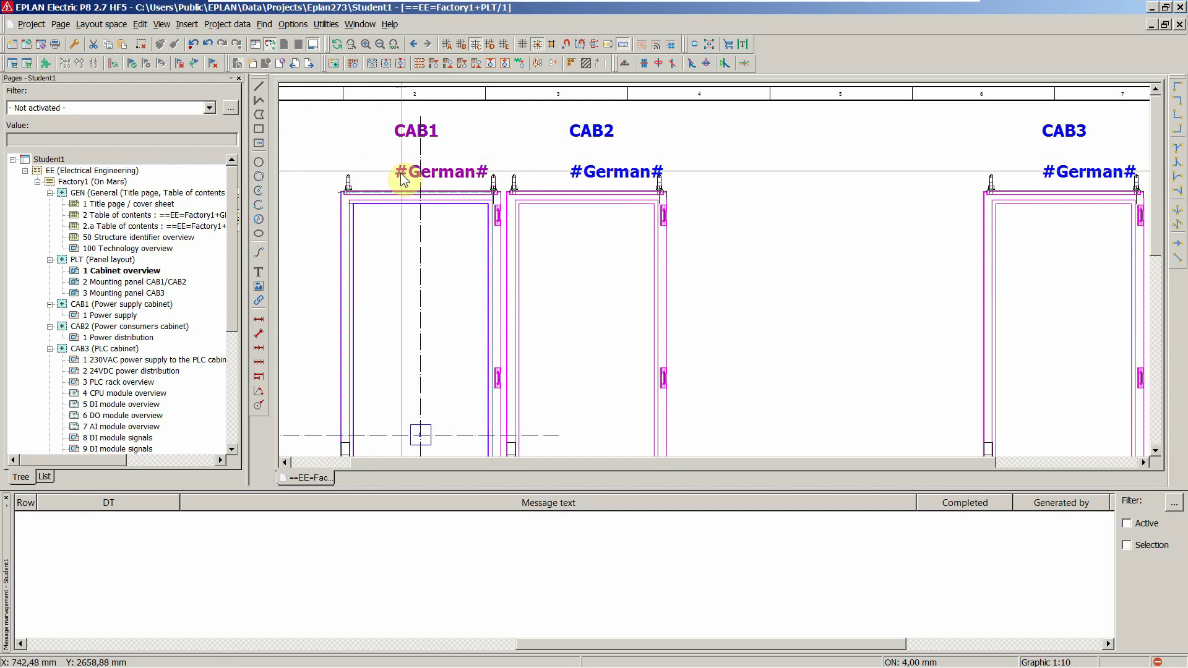
{"action": "left_click", "coordinate": [157, 160]}
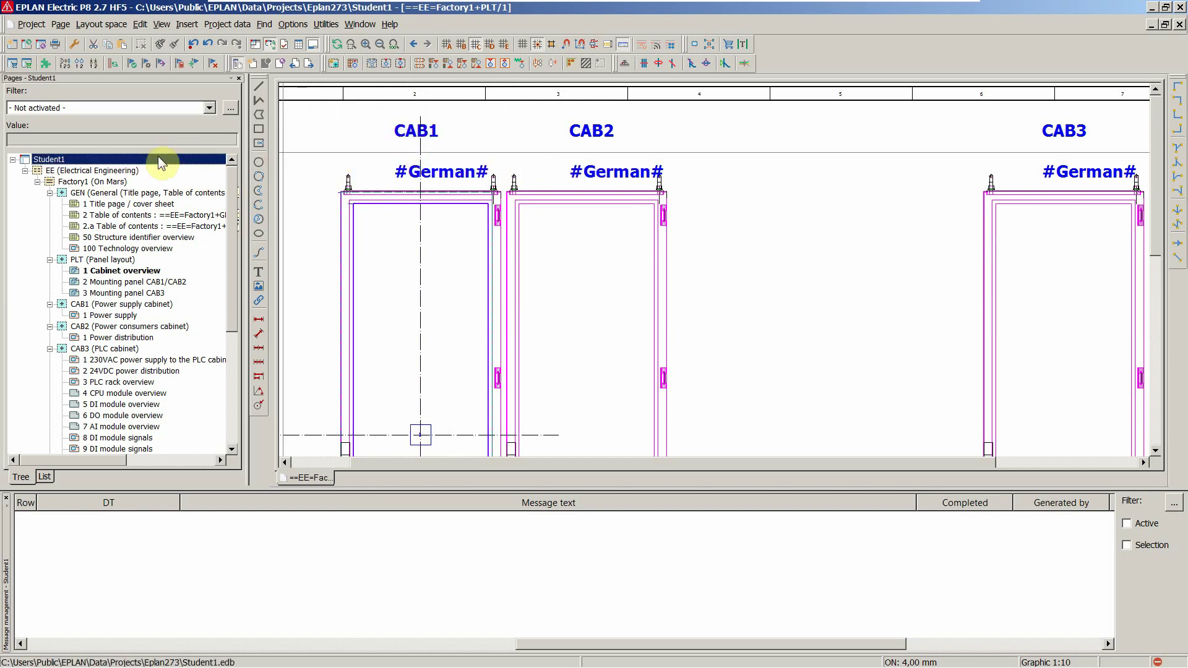
{"action": "left_click", "coordinate": [326, 24]}
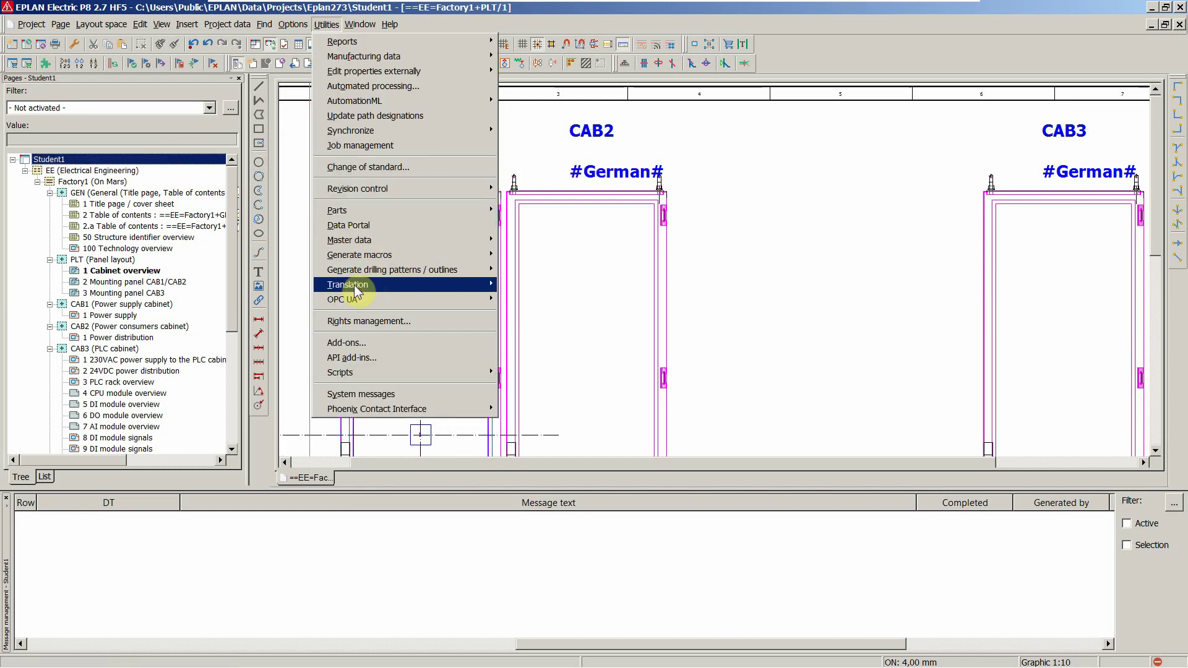
{"action": "mouse_move", "coordinate": [433, 285]}
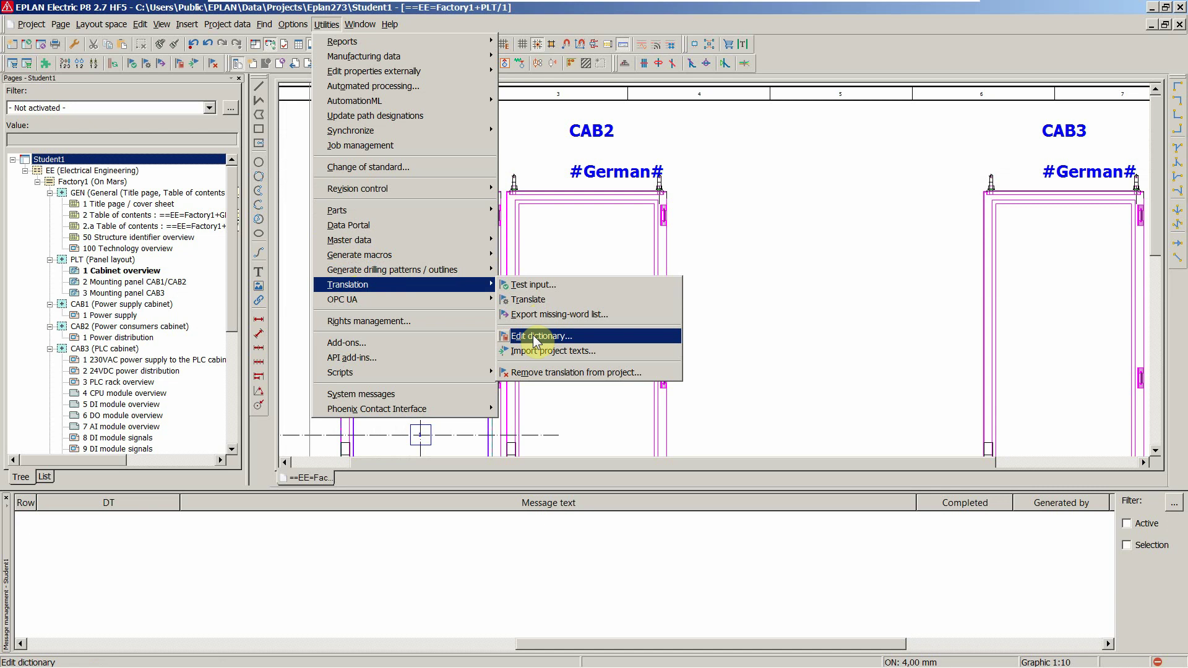
{"action": "left_click", "coordinate": [532, 300]}
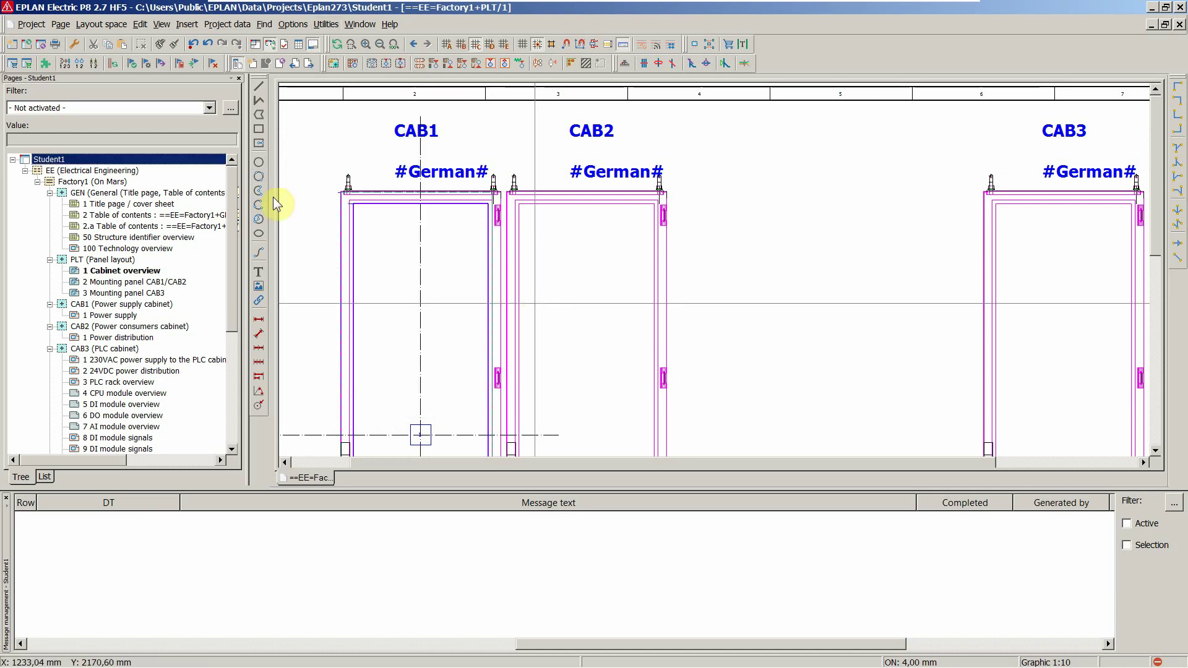
{"action": "left_click", "coordinate": [343, 150]}
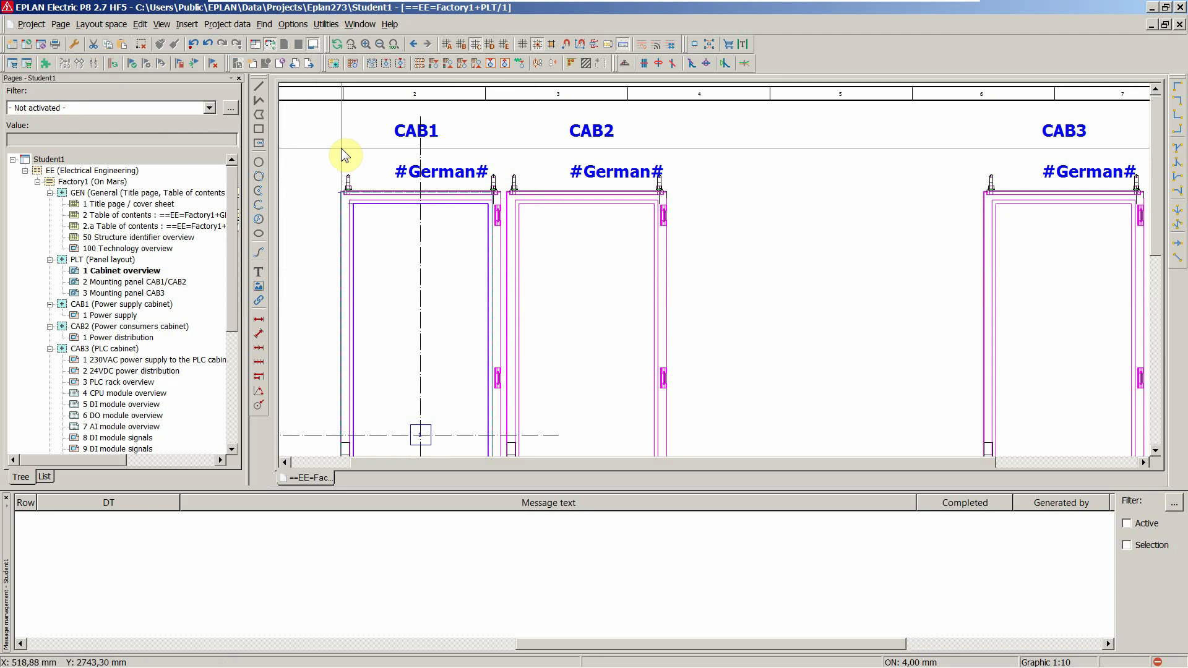
Reselect Student1 in the page tree and launch Utilities > Translation > Test input
{"action": "left_click", "coordinate": [326, 24]}
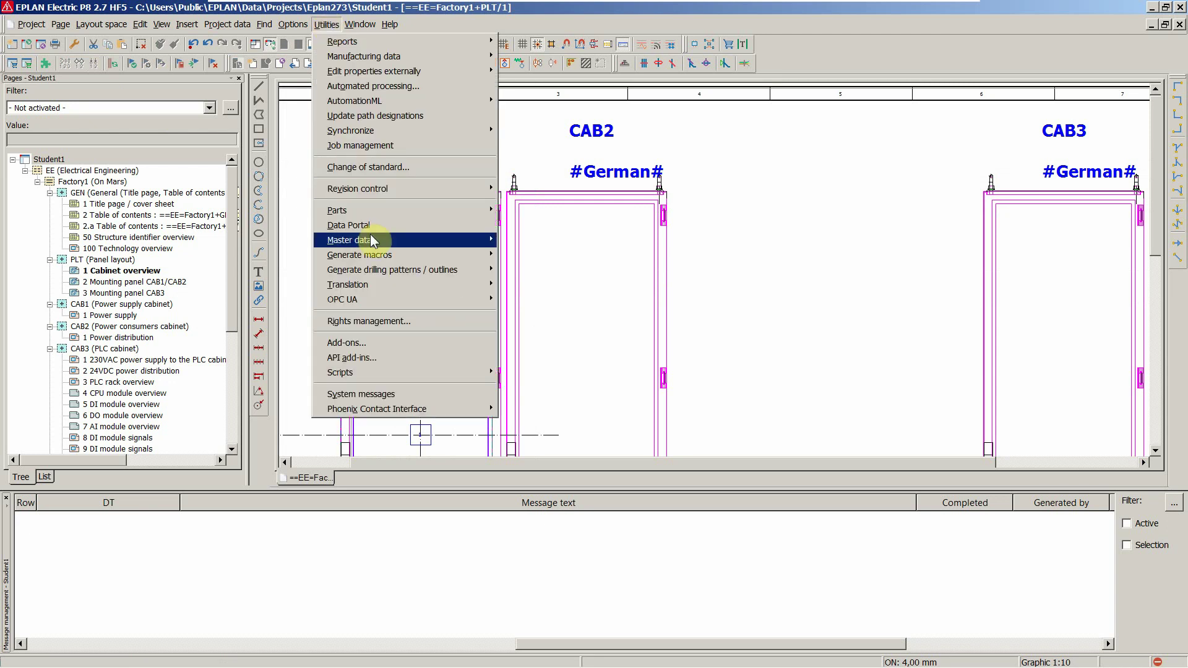
{"action": "mouse_move", "coordinate": [371, 285]}
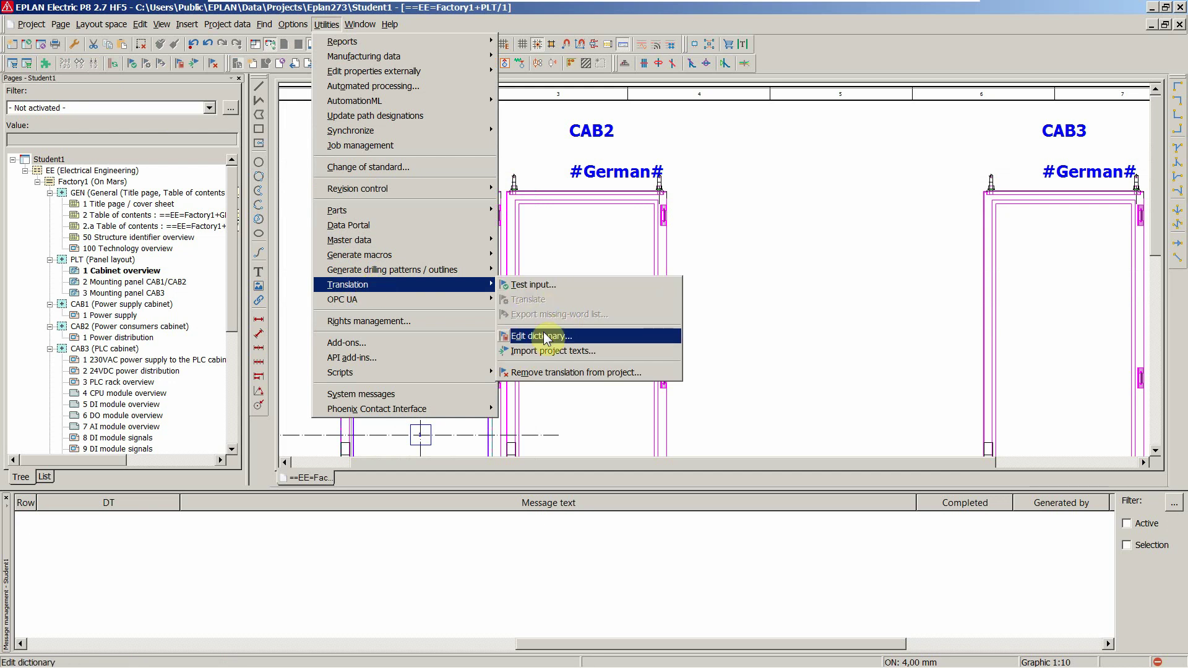
{"action": "left_click", "coordinate": [67, 177]}
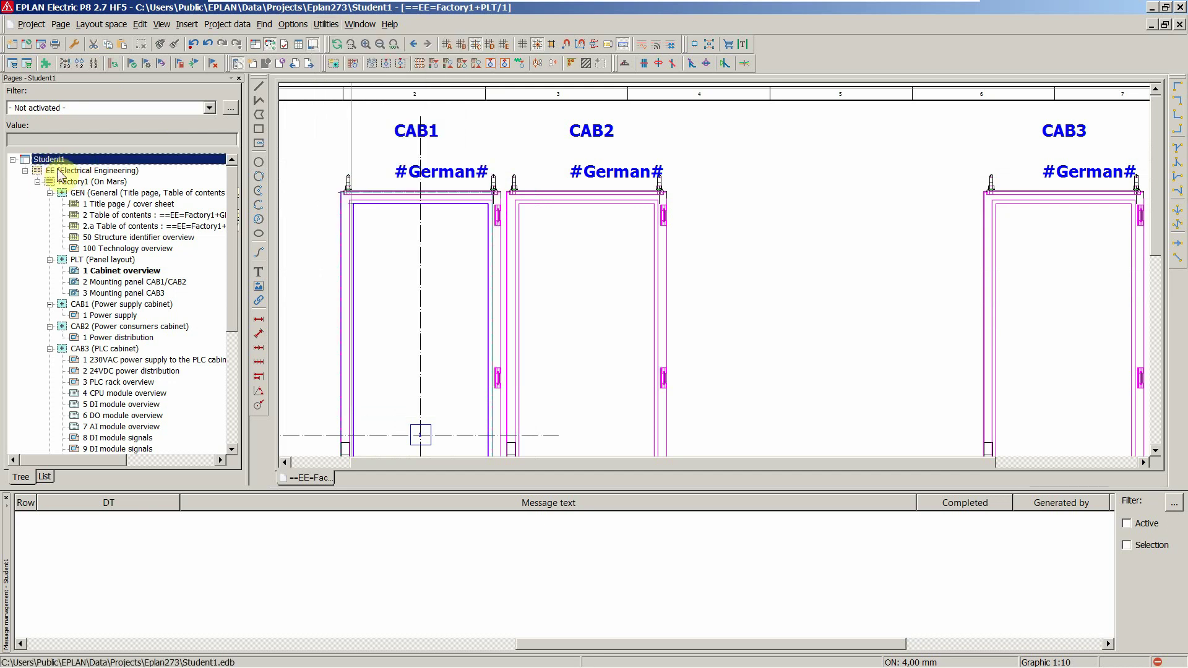
{"action": "left_click", "coordinate": [338, 27]}
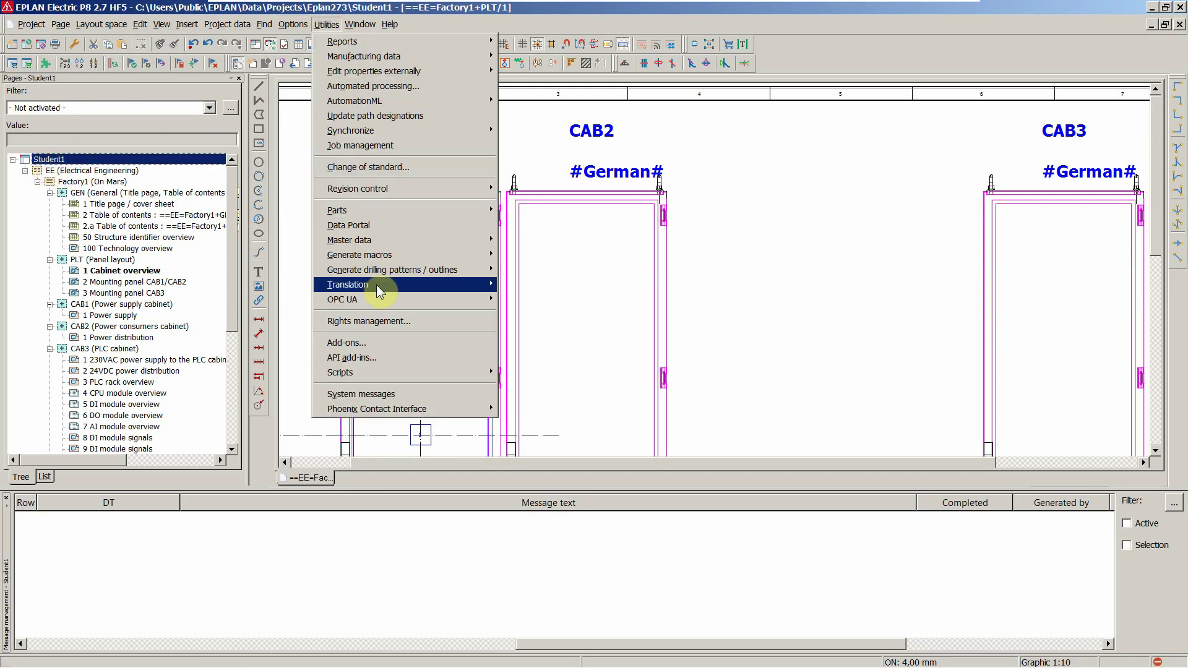
{"action": "mouse_move", "coordinate": [377, 284]}
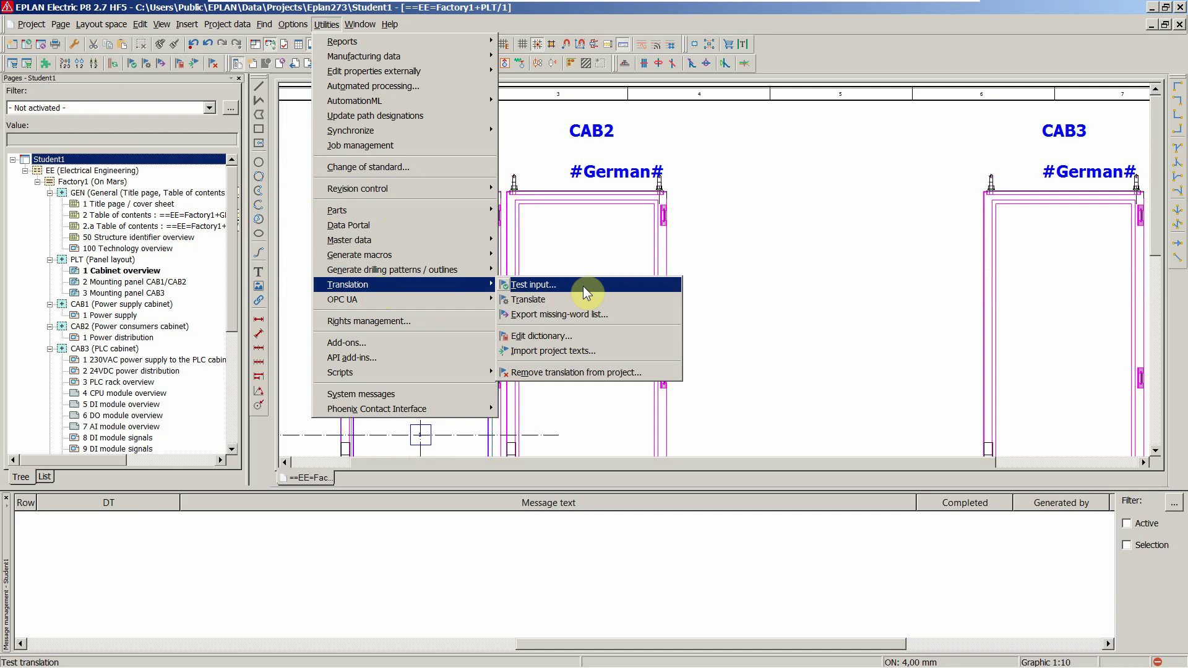
{"action": "left_click", "coordinate": [533, 286]}
Enable 'Change translated texts' in the translation settings, confirm, and close Test input
{"action": "left_click", "coordinate": [619, 416]}
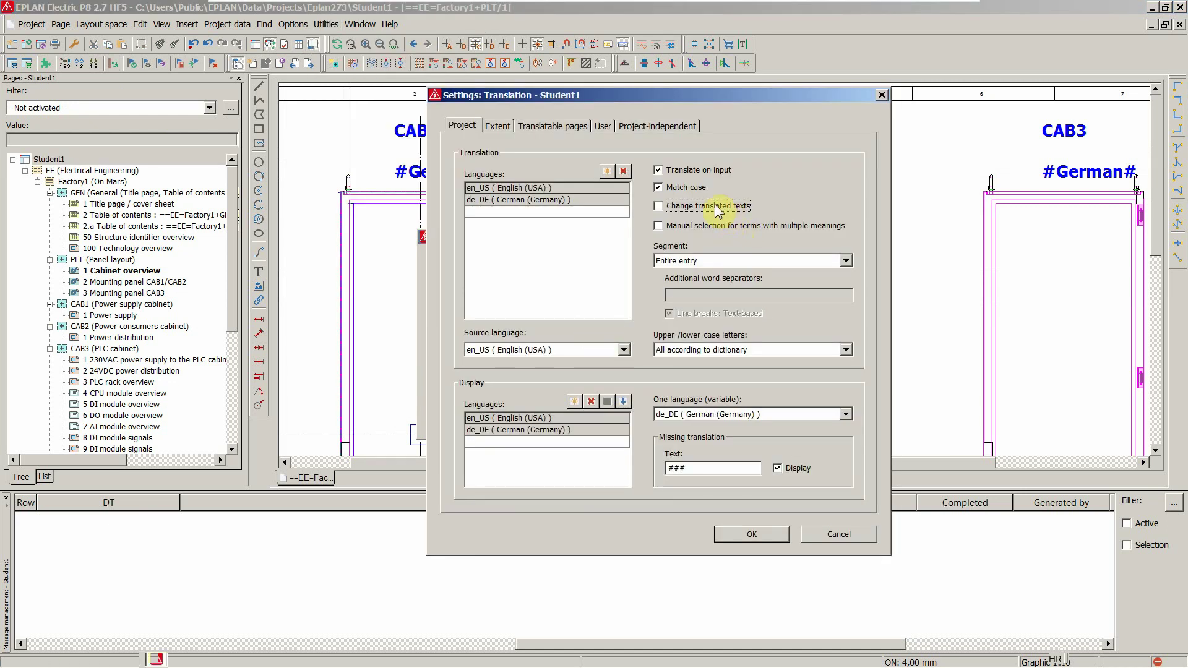
{"action": "left_click", "coordinate": [657, 206]}
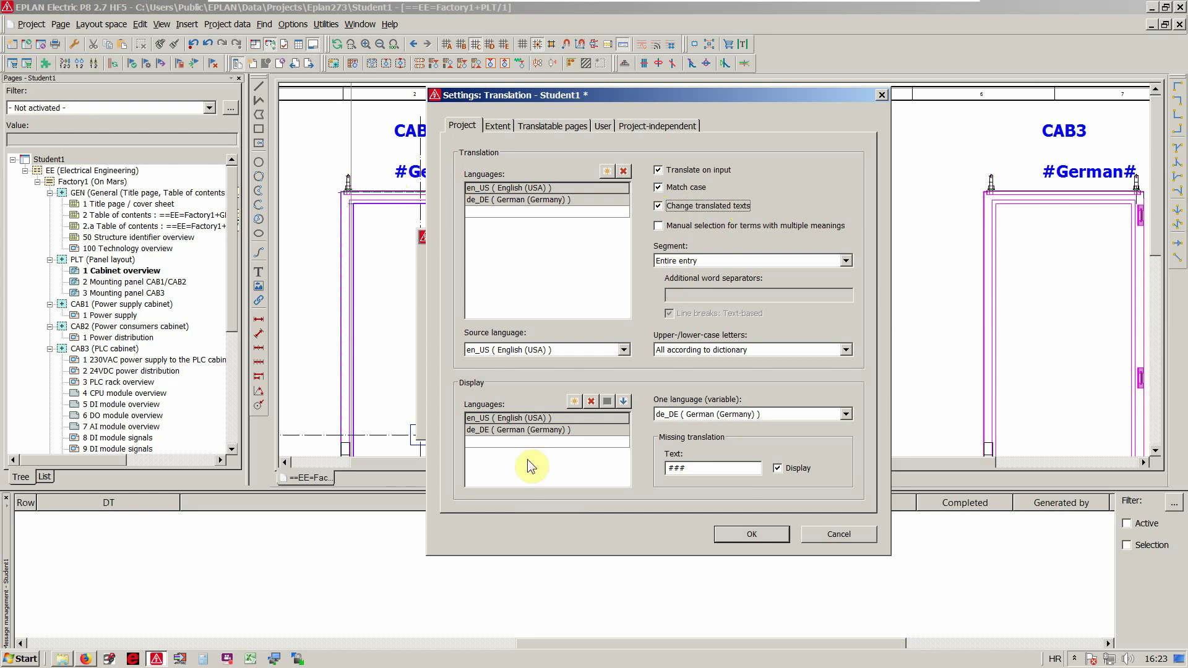
{"action": "left_click", "coordinate": [750, 534]}
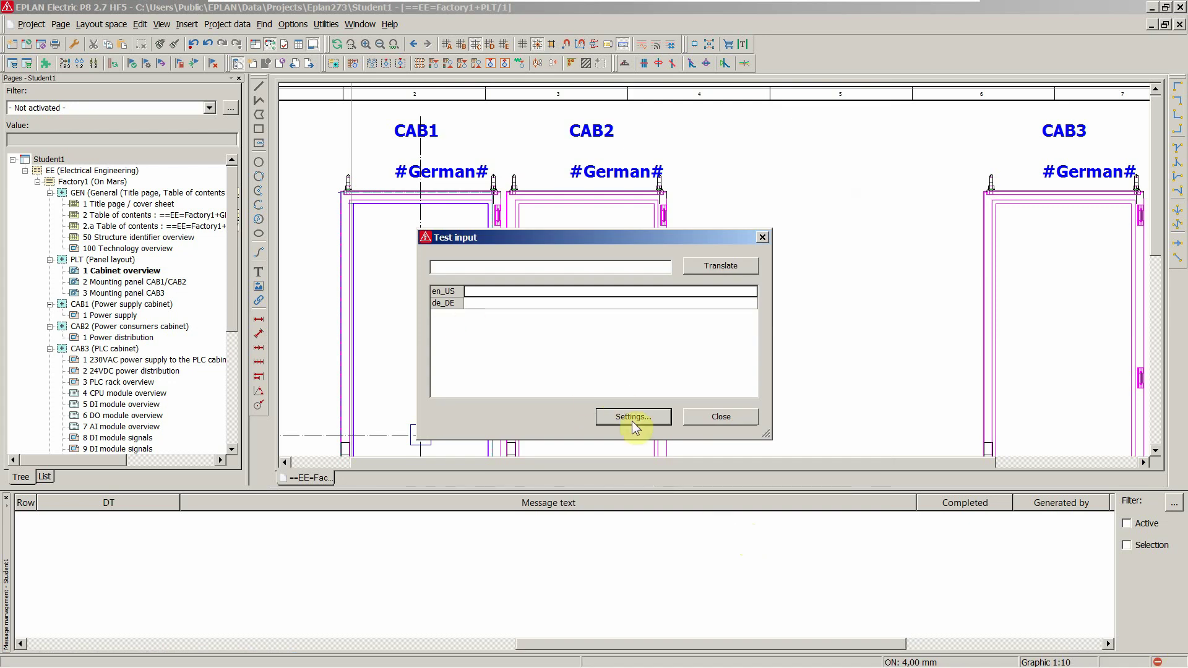
{"action": "left_click", "coordinate": [696, 418]}
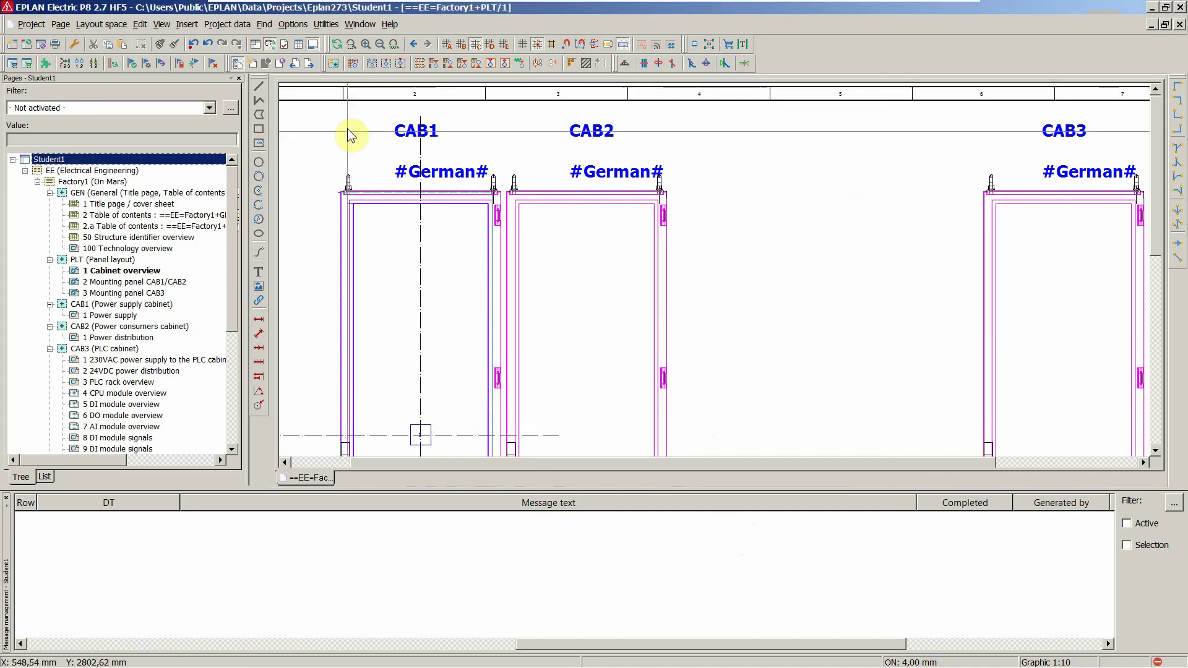
{"action": "left_click", "coordinate": [326, 24]}
{"action": "mouse_move", "coordinate": [359, 284]}
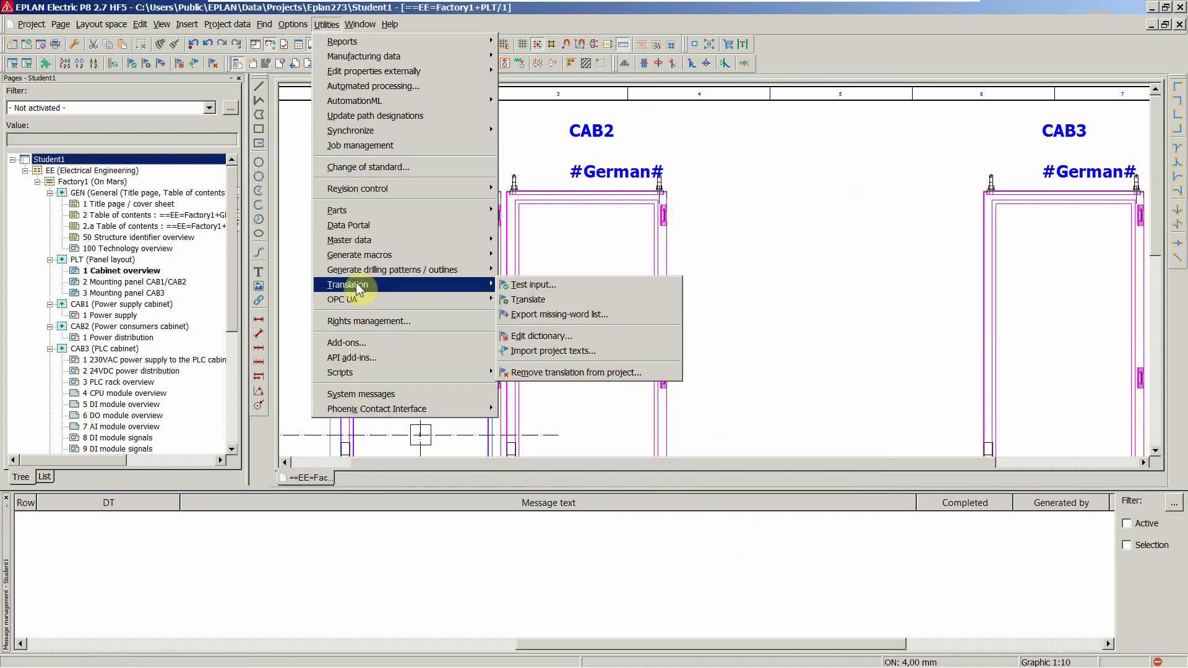
{"action": "left_click", "coordinate": [545, 341]}
{"action": "double_click", "coordinate": [625, 271]}
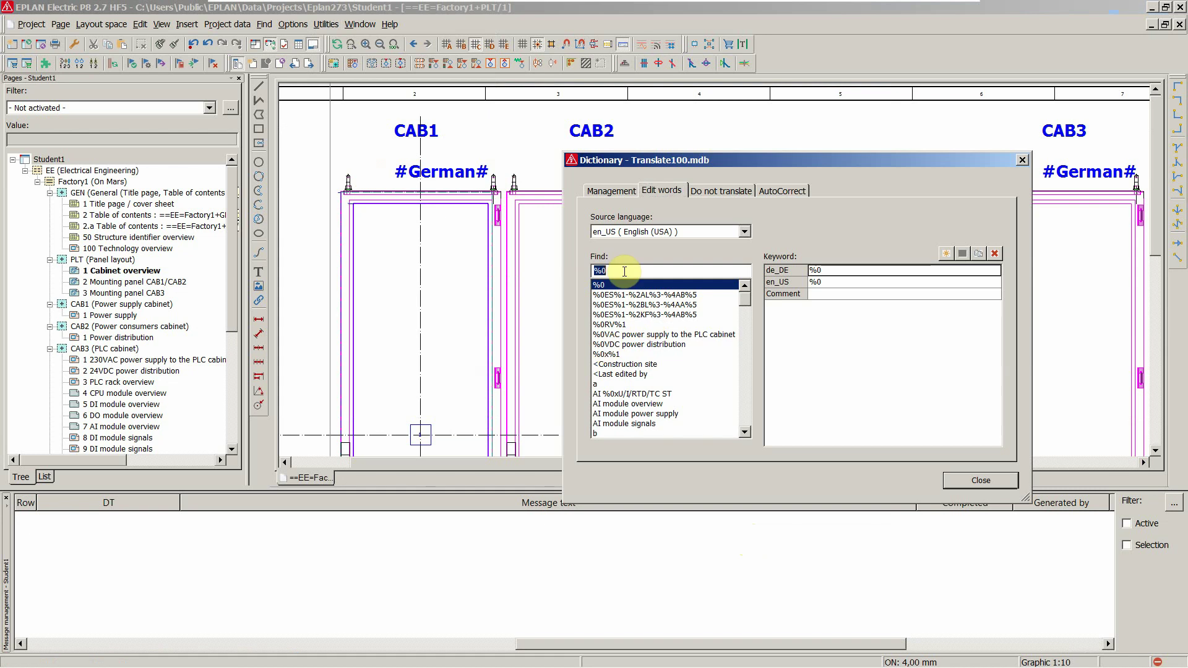
{"action": "type", "text": "CAB"}
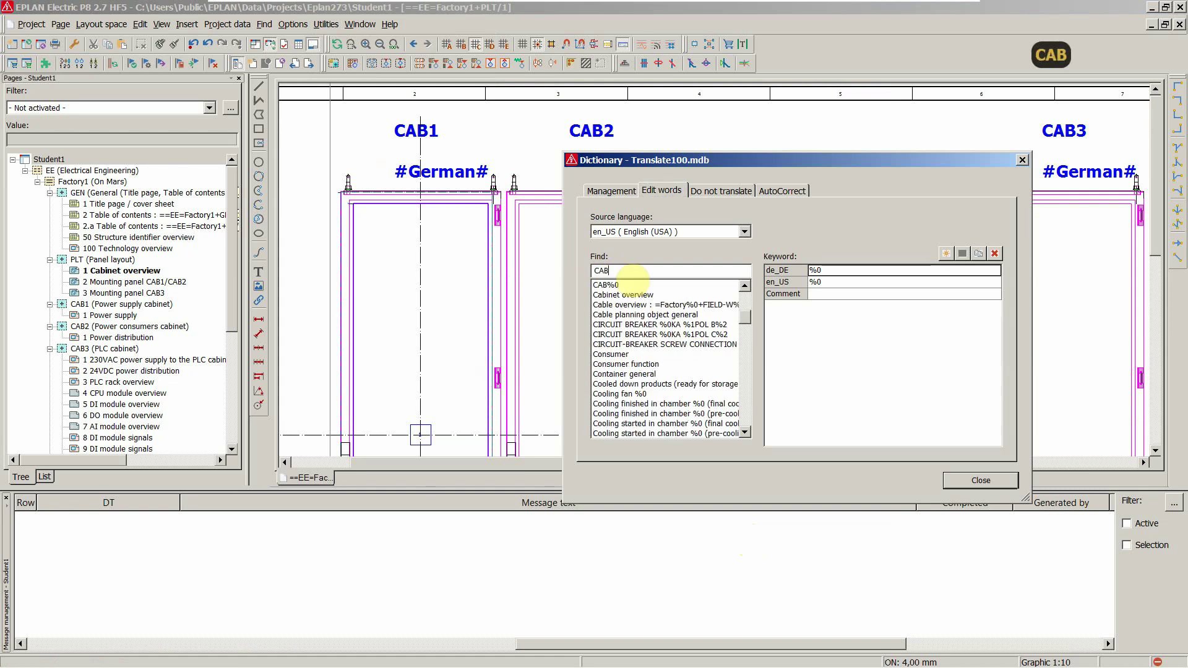
{"action": "left_click", "coordinate": [612, 285]}
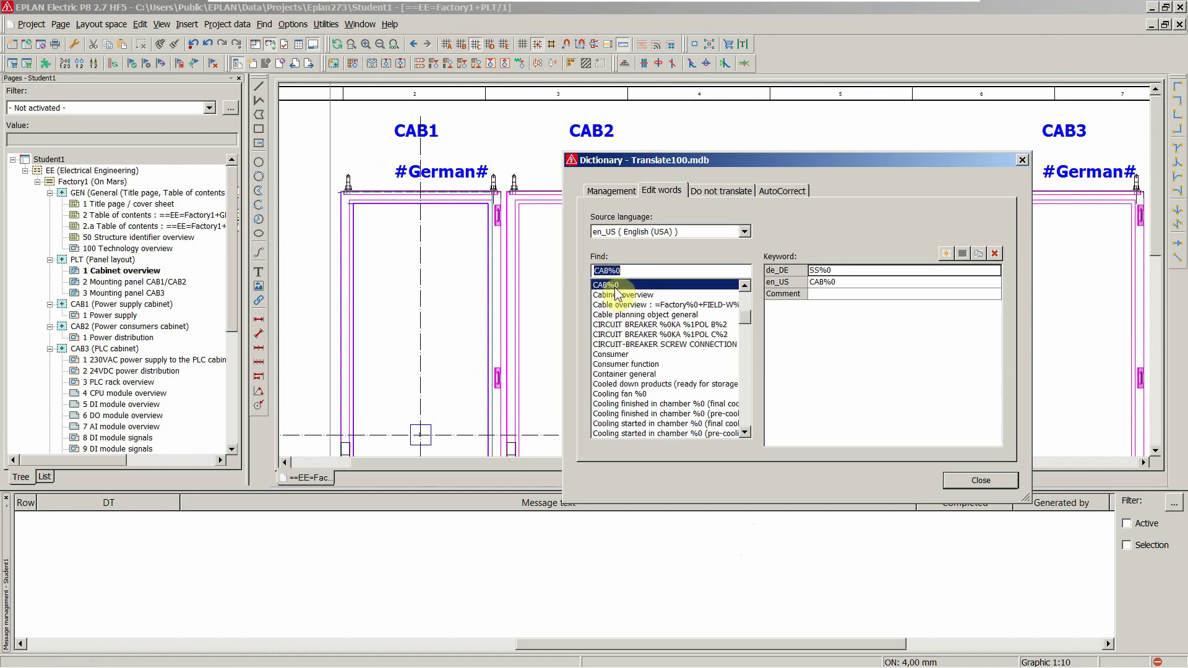
{"action": "left_click", "coordinate": [825, 283]}
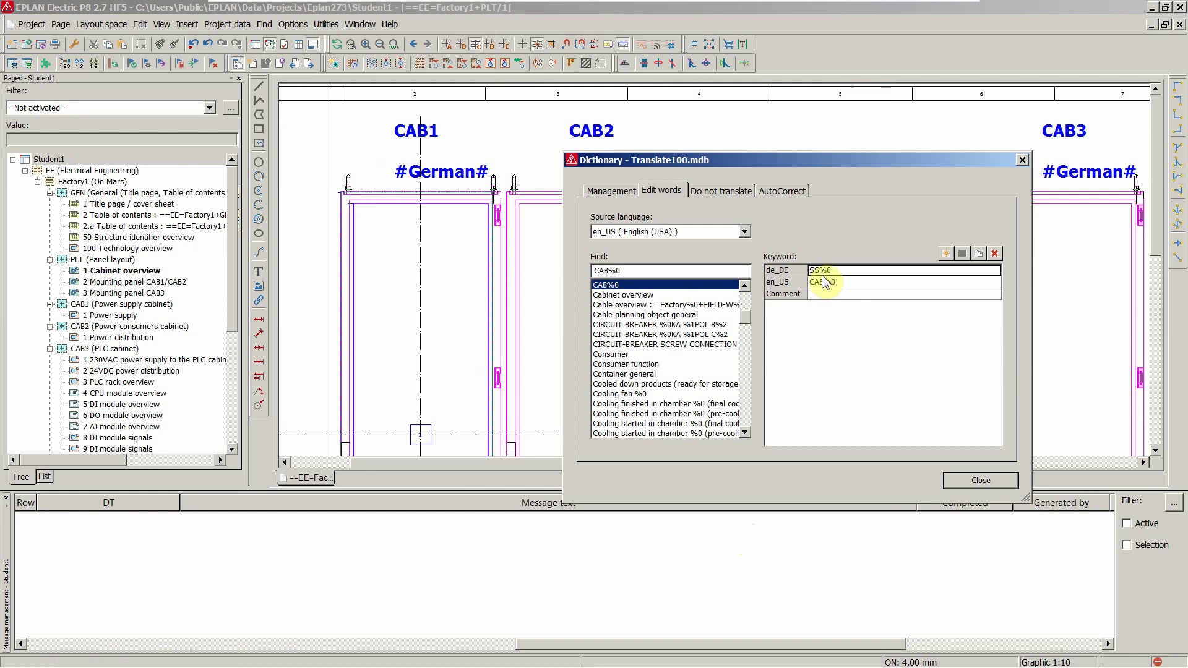
{"action": "left_click", "coordinate": [970, 480]}
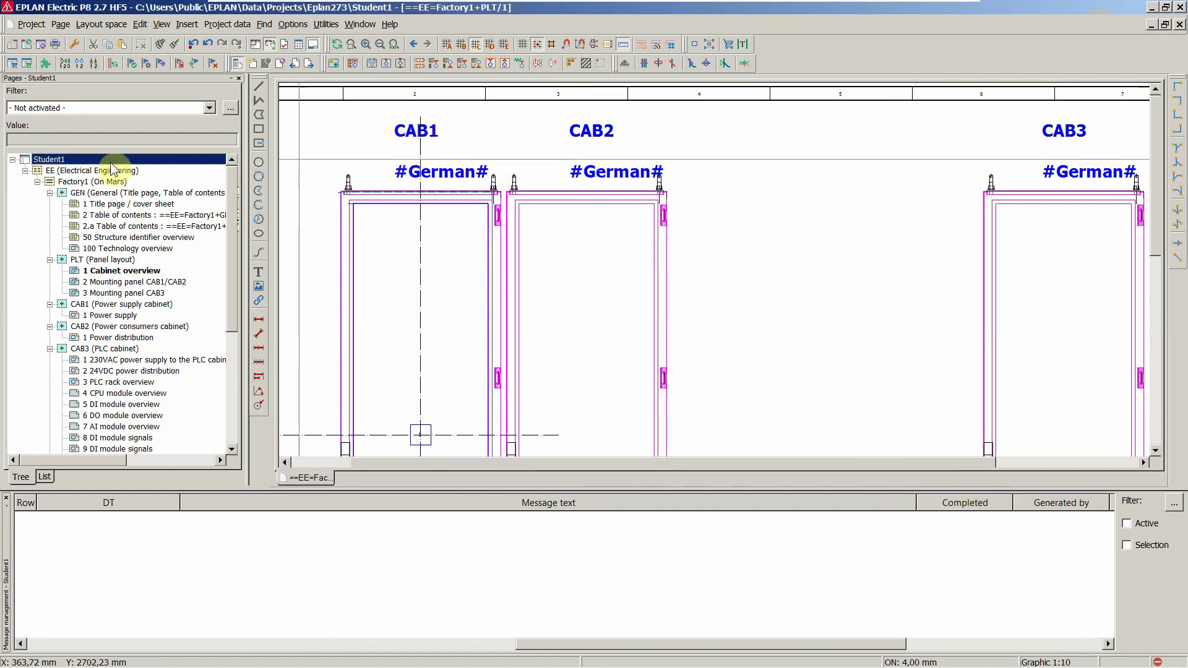
Run Utilities > Translation > Translate on the whole Student1 project
{"action": "left_click", "coordinate": [320, 26]}
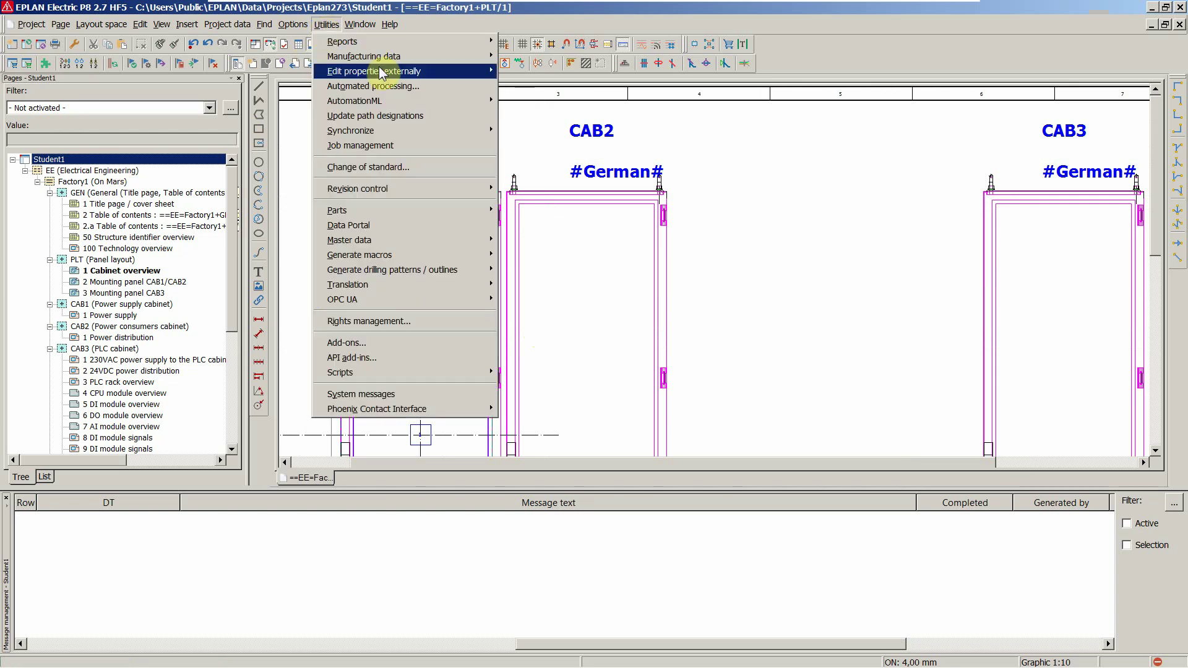
{"action": "mouse_move", "coordinate": [356, 290]}
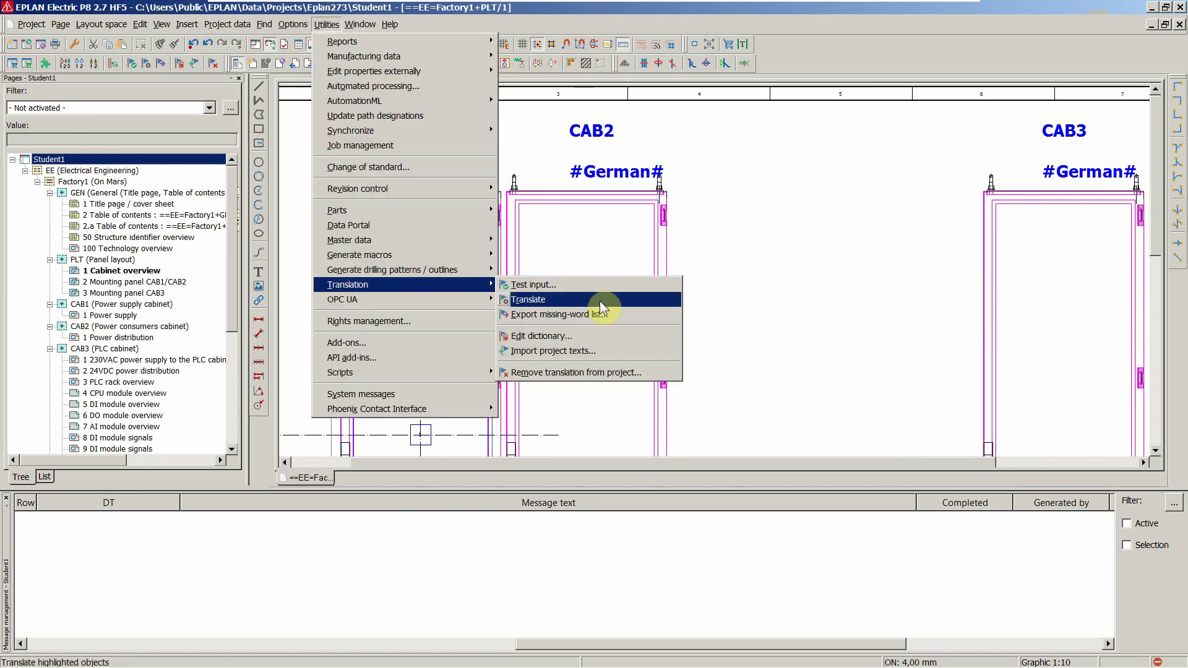
{"action": "left_click", "coordinate": [536, 301]}
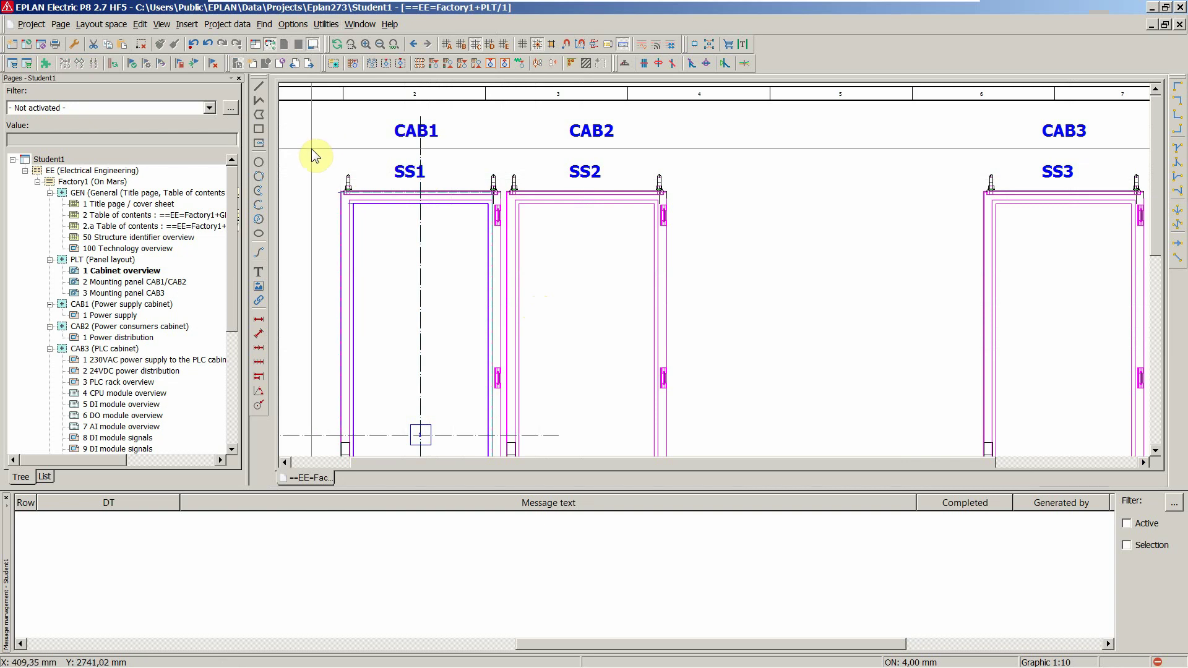
{"action": "left_click", "coordinate": [232, 24]}
{"action": "mouse_move", "coordinate": [266, 254]}
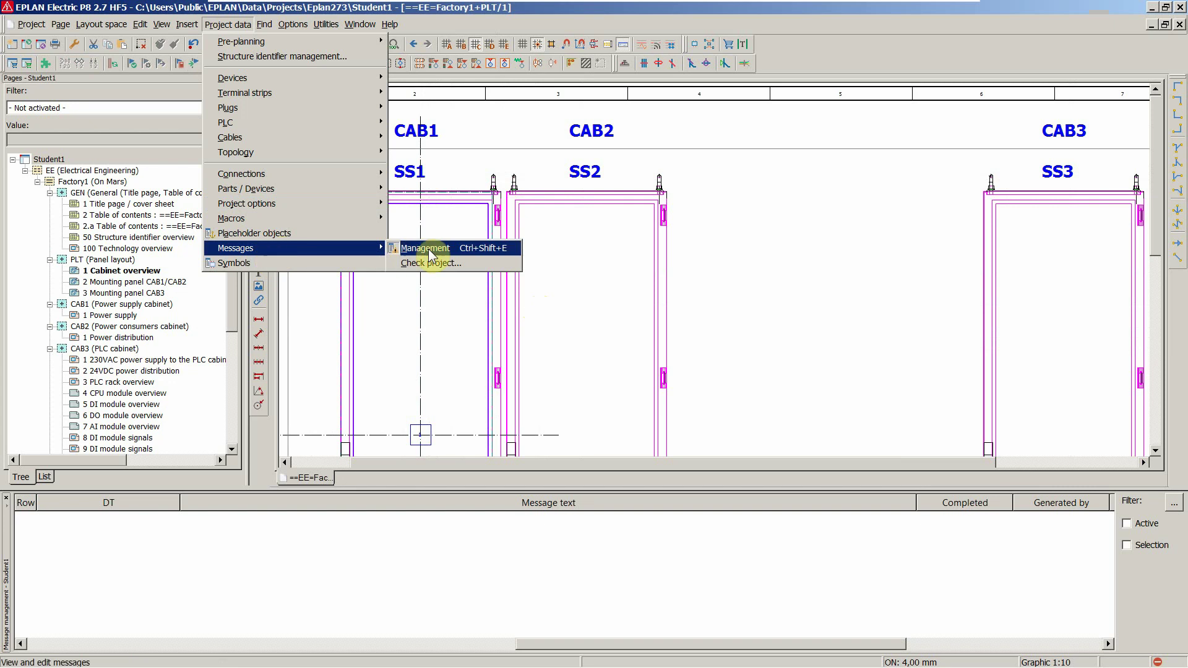
{"action": "left_click", "coordinate": [416, 264]}
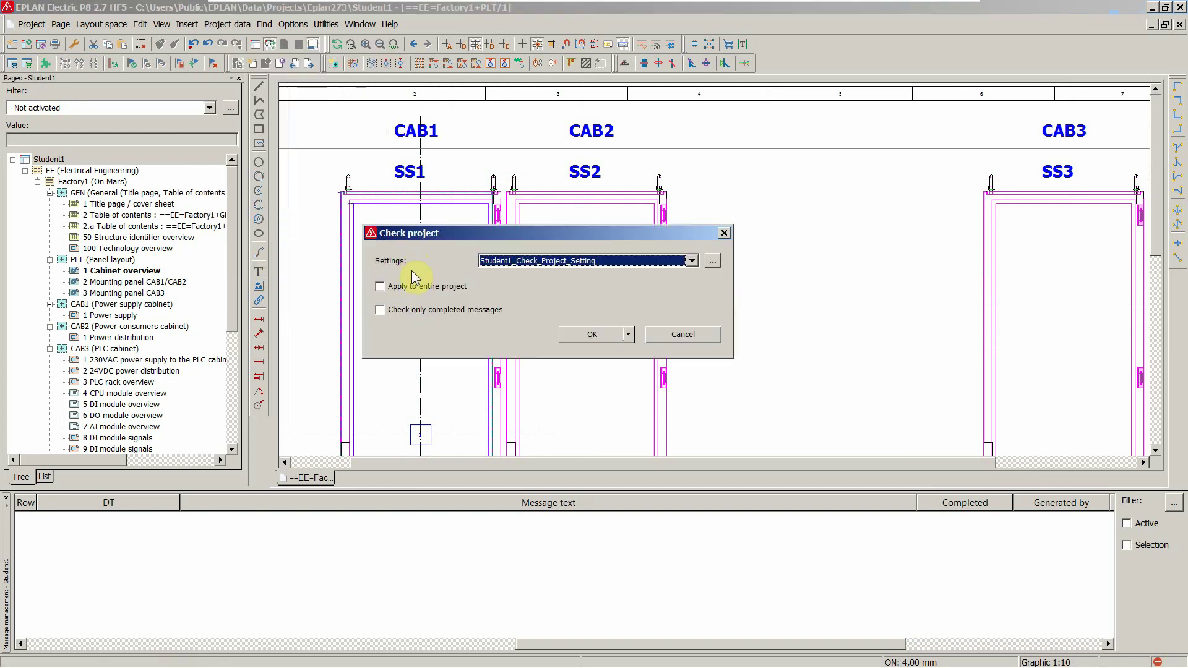
{"action": "left_click", "coordinate": [586, 334]}
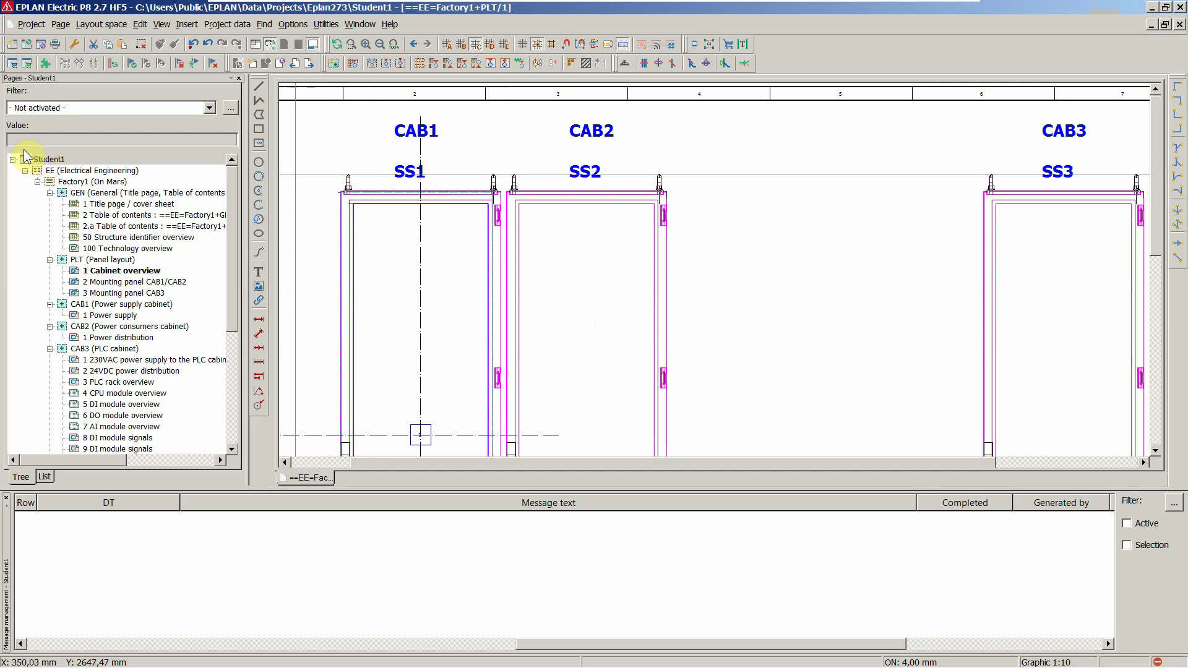
{"action": "left_click", "coordinate": [48, 160]}
{"action": "left_click", "coordinate": [111, 64]}
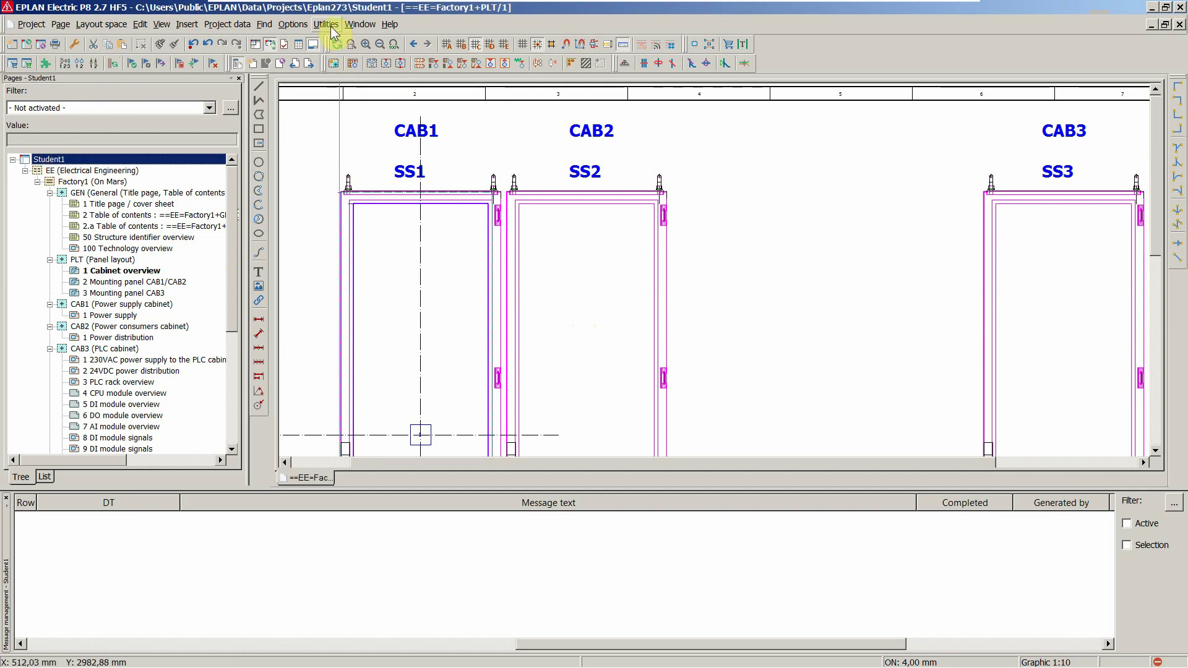
{"action": "left_click", "coordinate": [328, 212]}
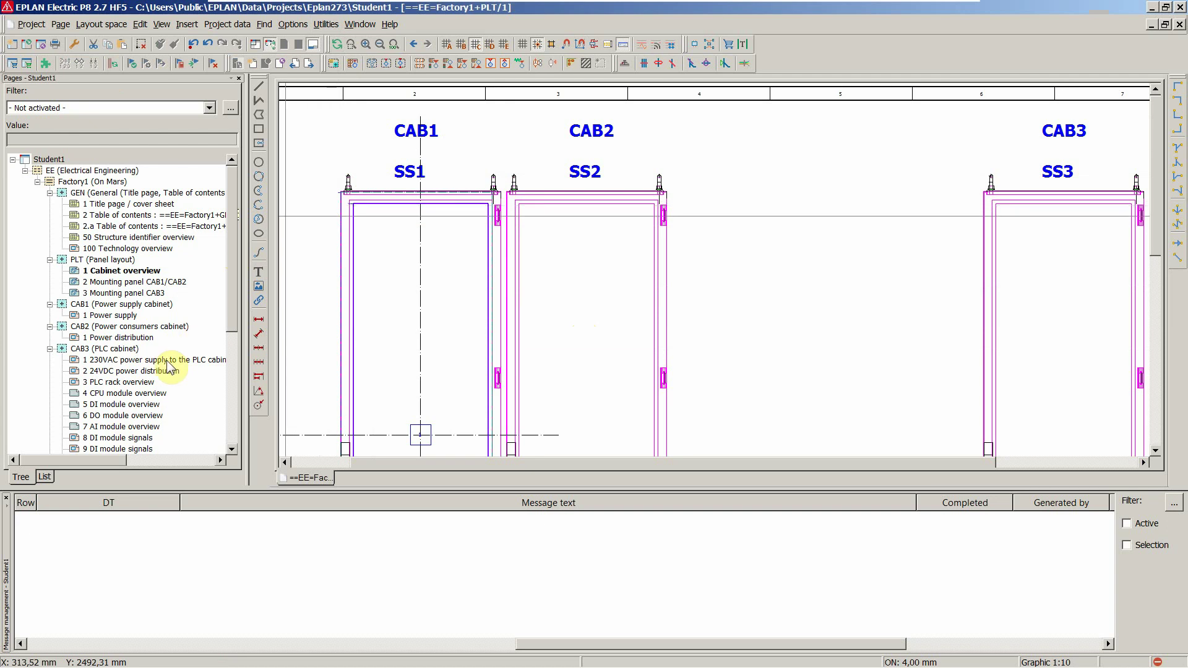
Go to the 24VDC power distribution page (CAB3/2)
{"action": "left_click", "coordinate": [142, 382]}
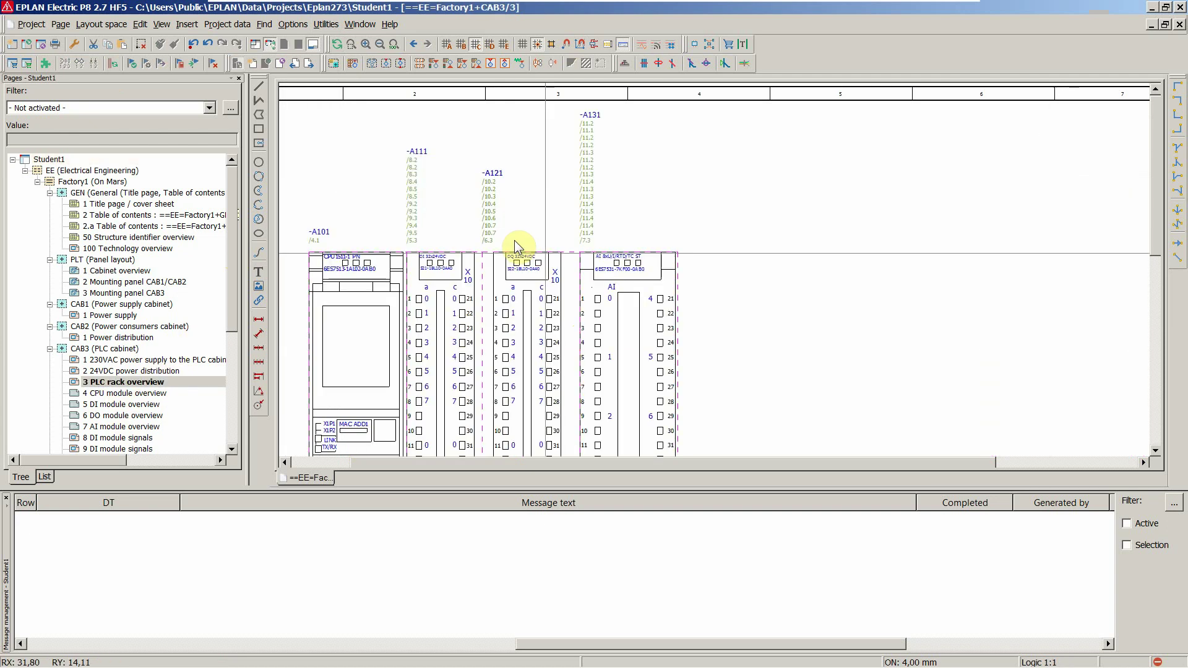
{"action": "scroll", "coordinate": [575, 205], "scroll_direction": "down", "scroll_amount": 4}
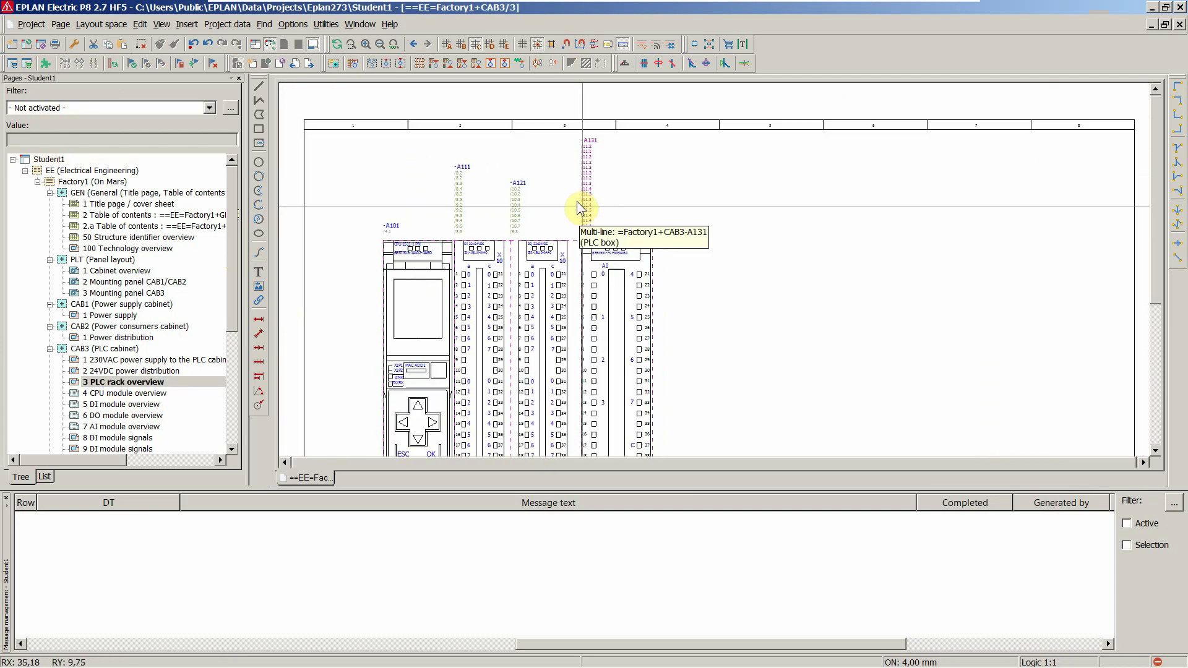
{"action": "left_click", "coordinate": [139, 371]}
{"action": "scroll", "coordinate": [489, 442], "scroll_direction": "up", "scroll_amount": 5}
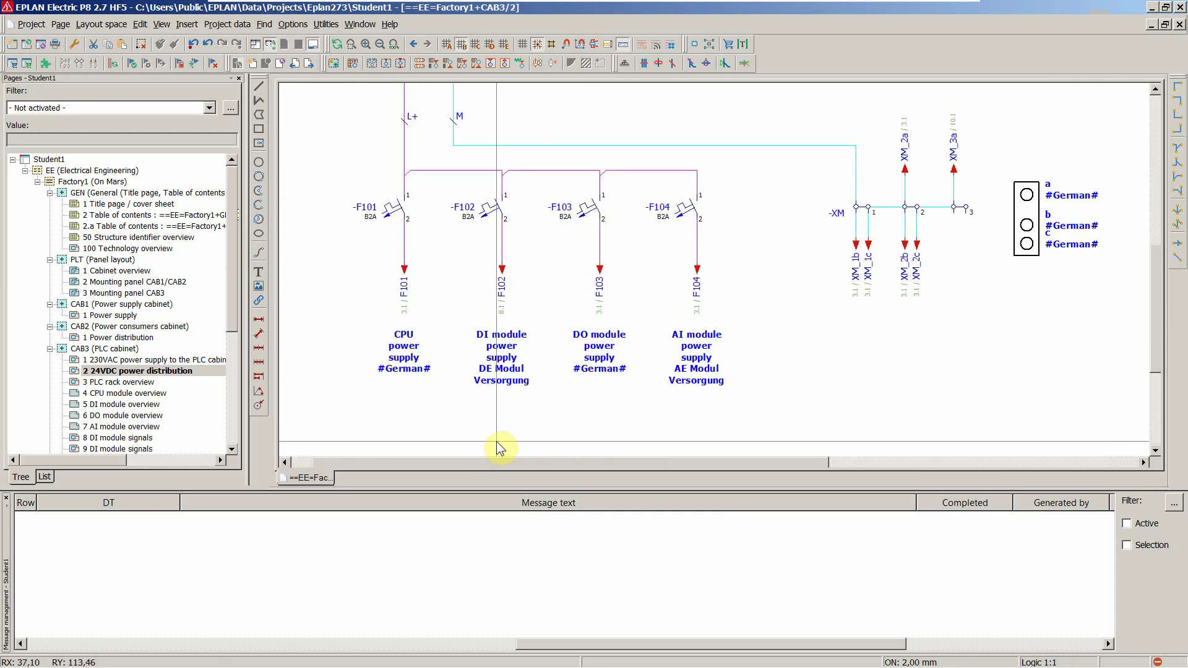
{"action": "scroll", "coordinate": [500, 447], "scroll_direction": "up", "scroll_amount": 1}
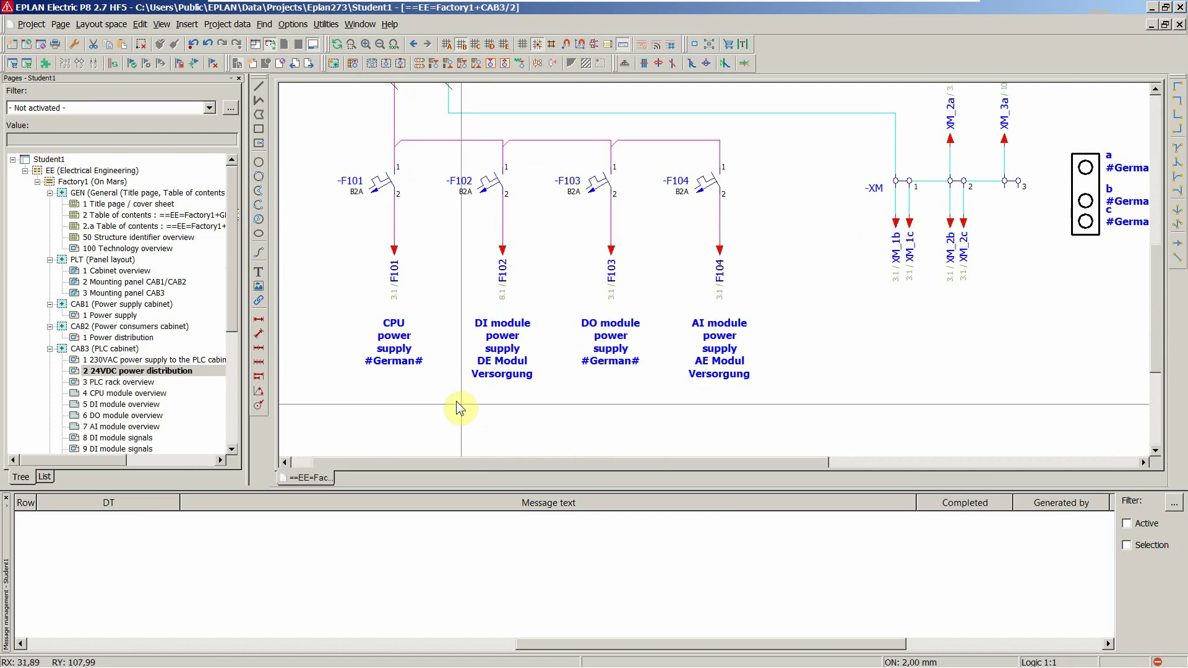
Set the CPU power supply text to 'Do not translate automatically' and accept removing its translations
{"action": "double_click", "coordinate": [398, 351]}
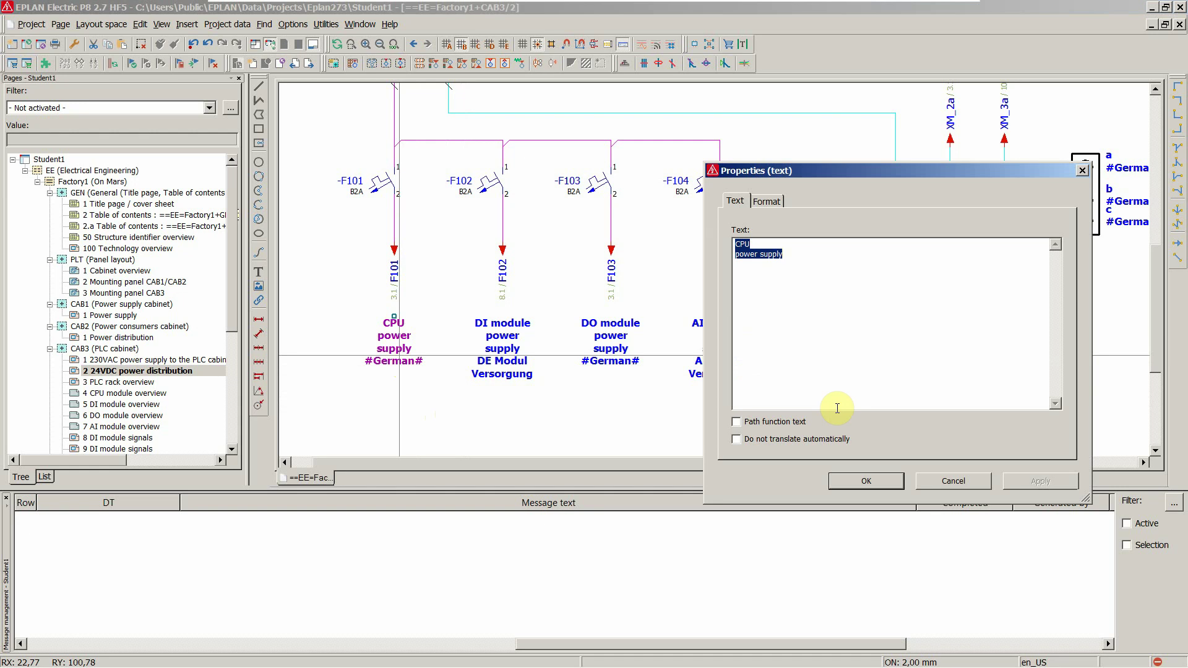
{"action": "left_click", "coordinate": [769, 440]}
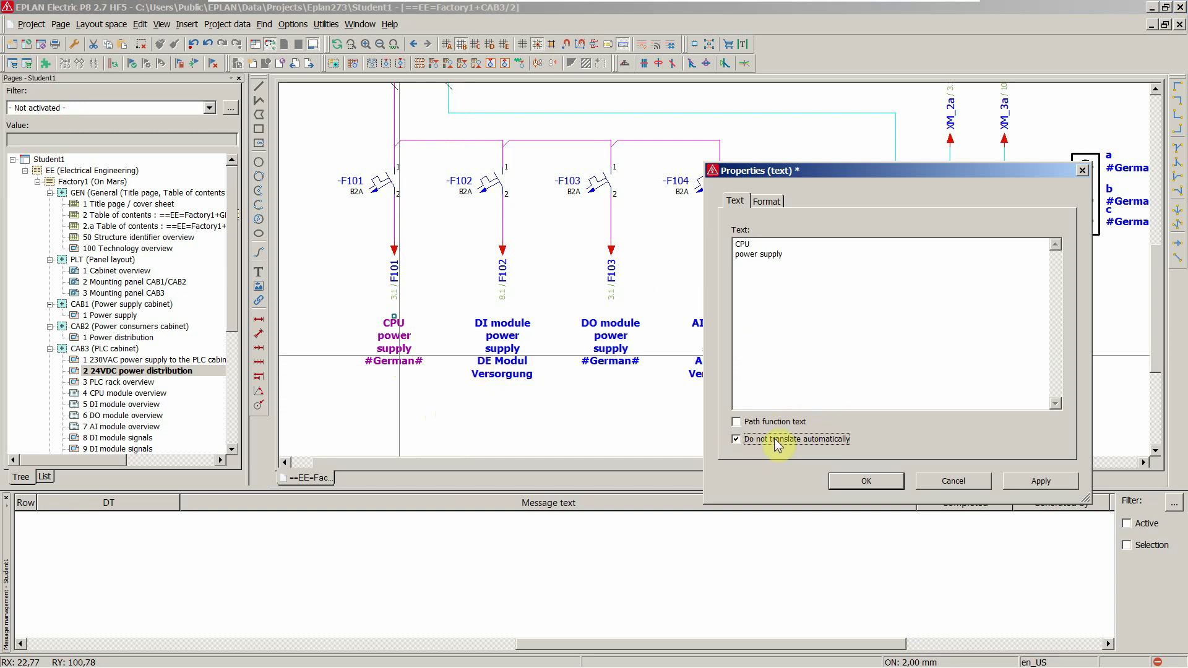
{"action": "left_click", "coordinate": [865, 483]}
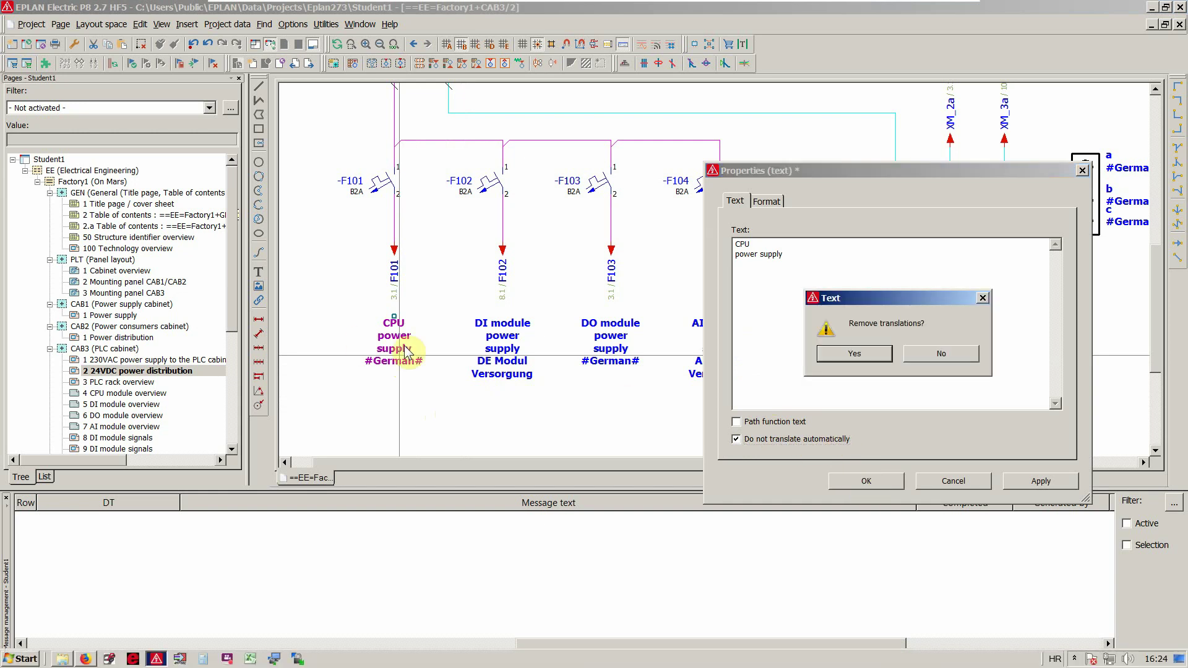
{"action": "left_click", "coordinate": [854, 353]}
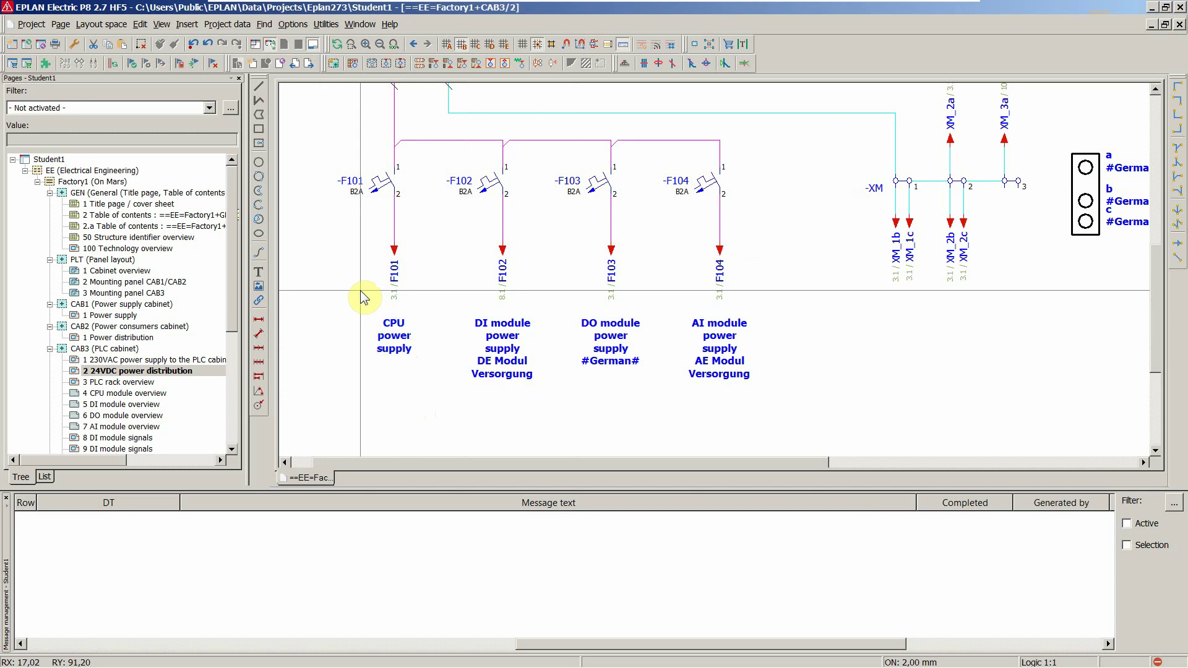
{"action": "scroll", "coordinate": [362, 297], "scroll_direction": "down", "scroll_amount": 3}
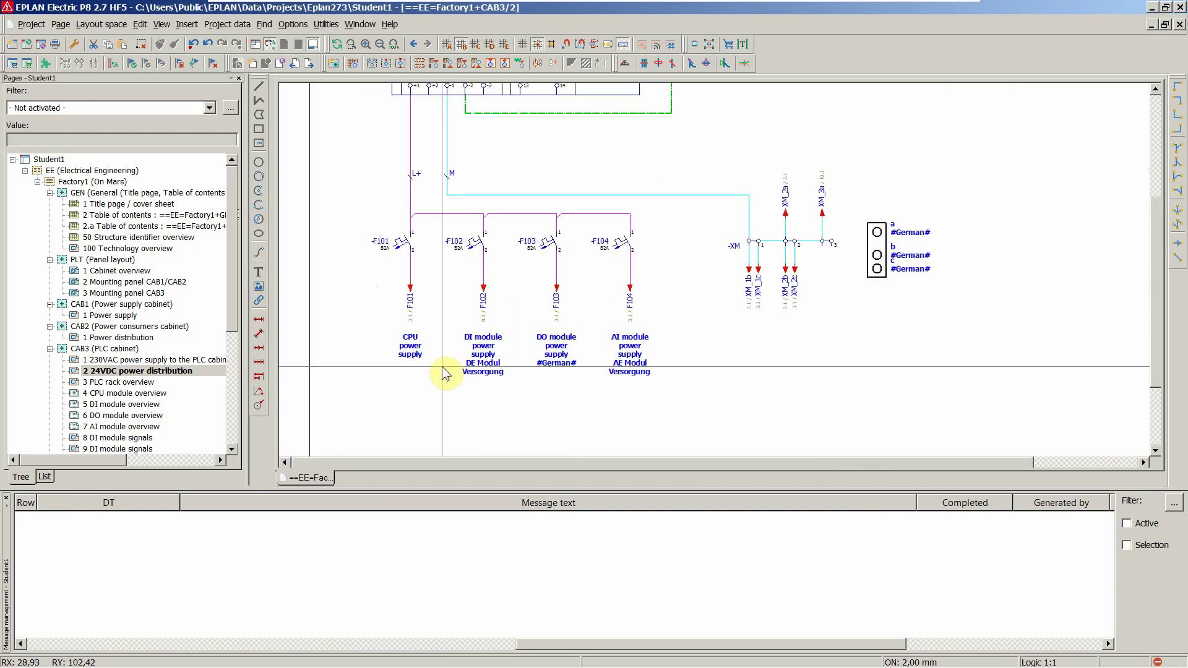
{"action": "left_click", "coordinate": [133, 215]}
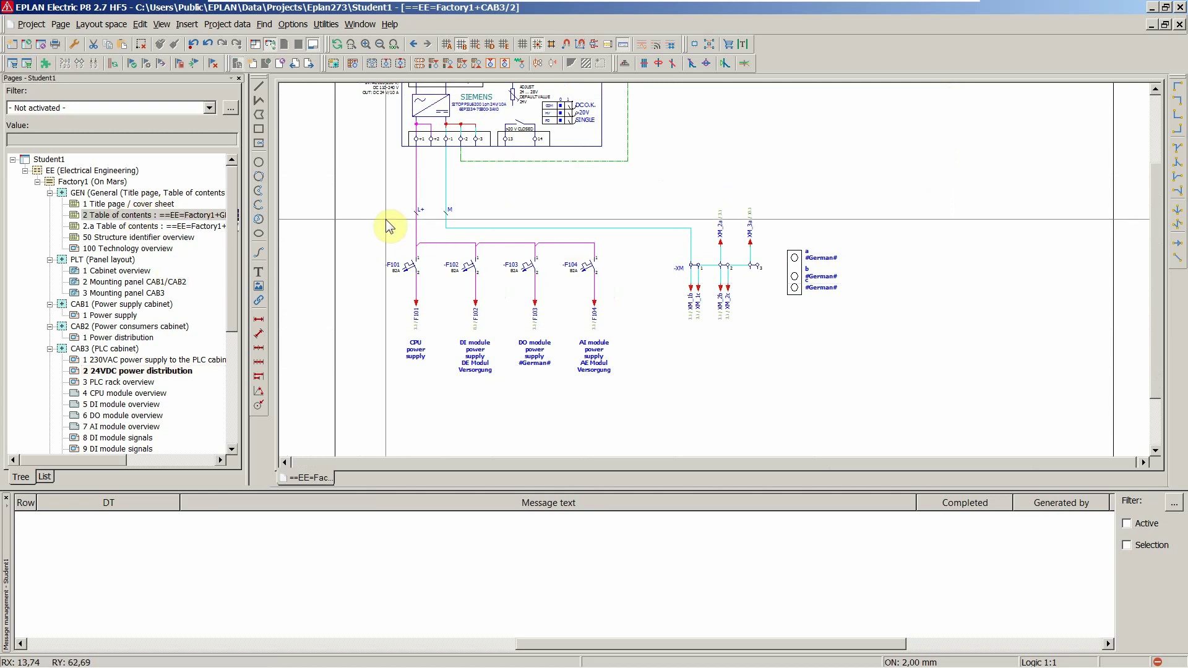
{"action": "scroll", "coordinate": [385, 219], "scroll_direction": "down", "scroll_amount": 1}
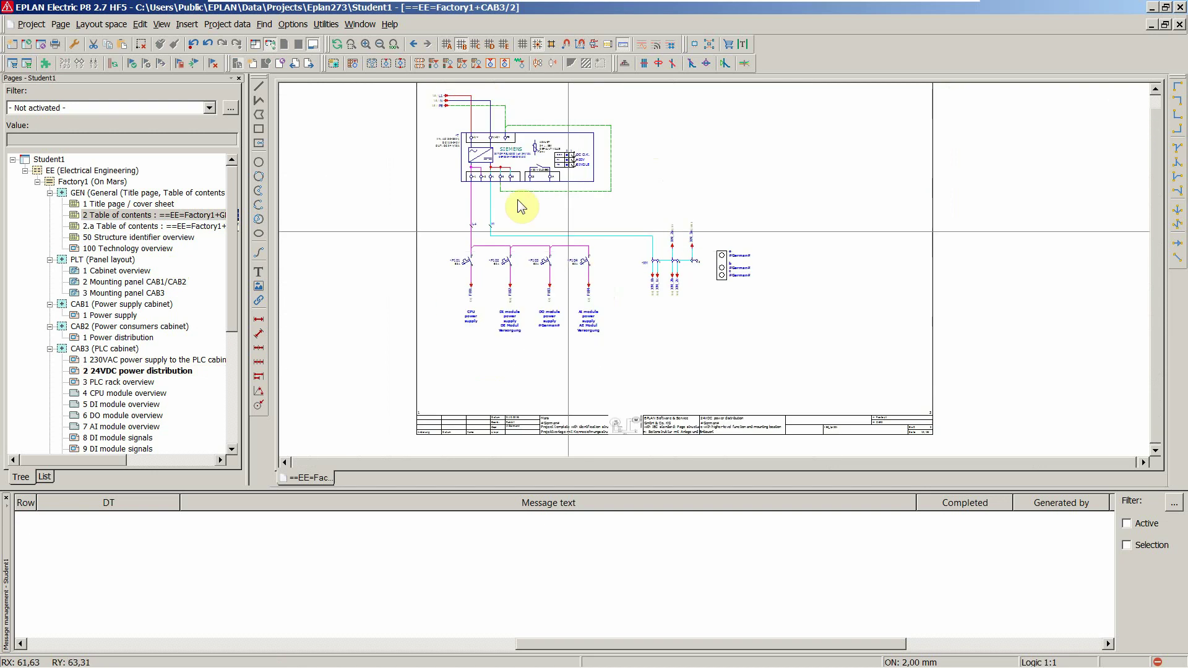
{"action": "scroll", "coordinate": [564, 112], "scroll_direction": "up", "scroll_amount": 2}
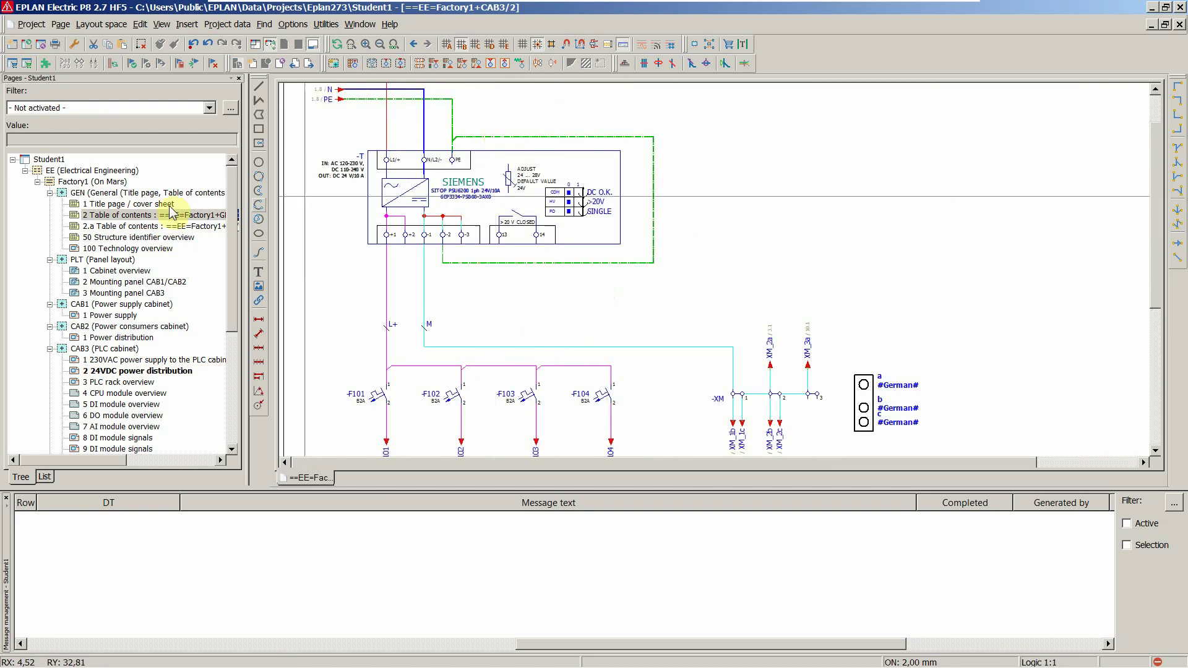
{"action": "left_click", "coordinate": [59, 160]}
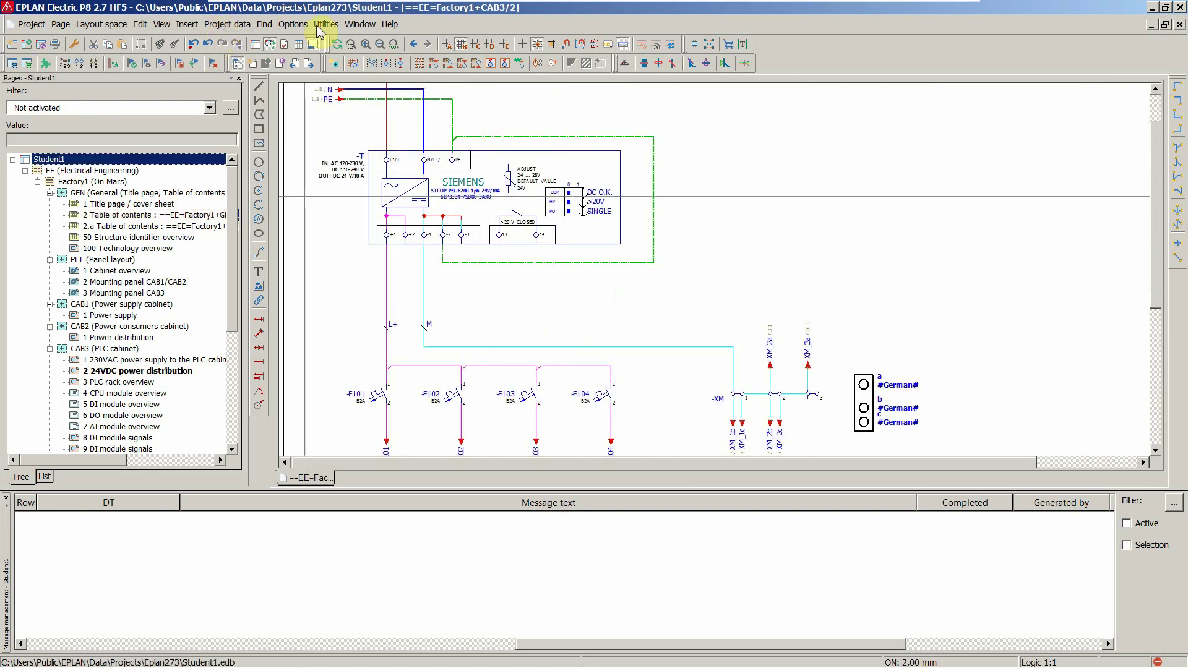
{"action": "left_click", "coordinate": [346, 254]}
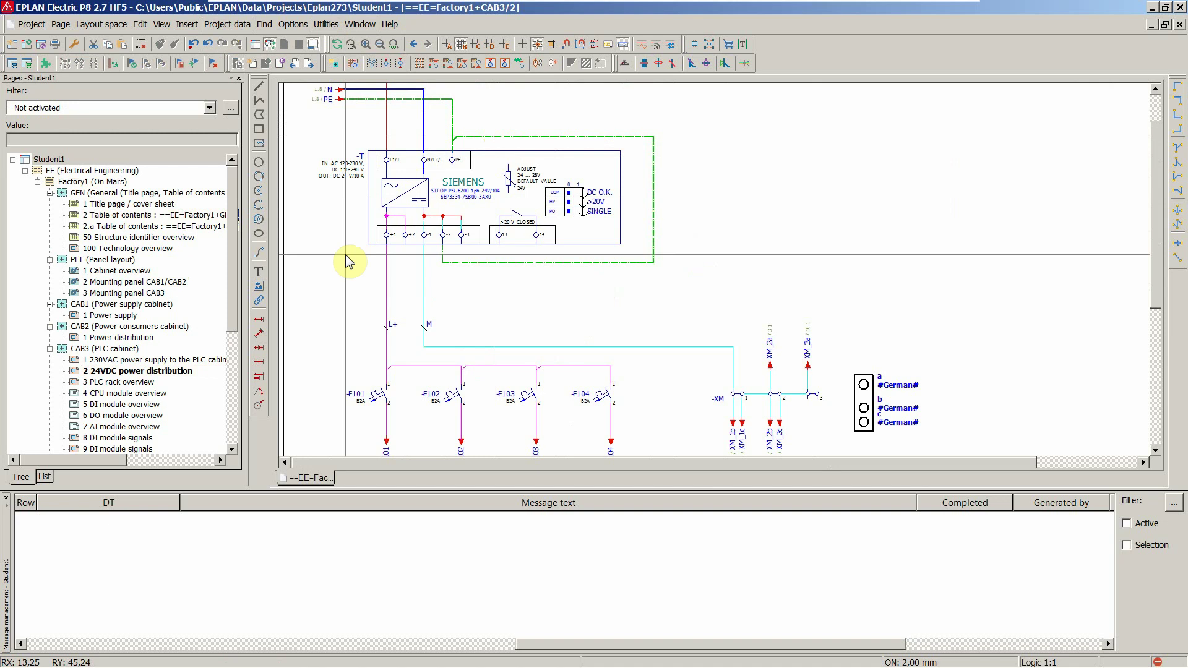
Select Student1 and bring up the translation Test input window
{"action": "left_click", "coordinate": [71, 161]}
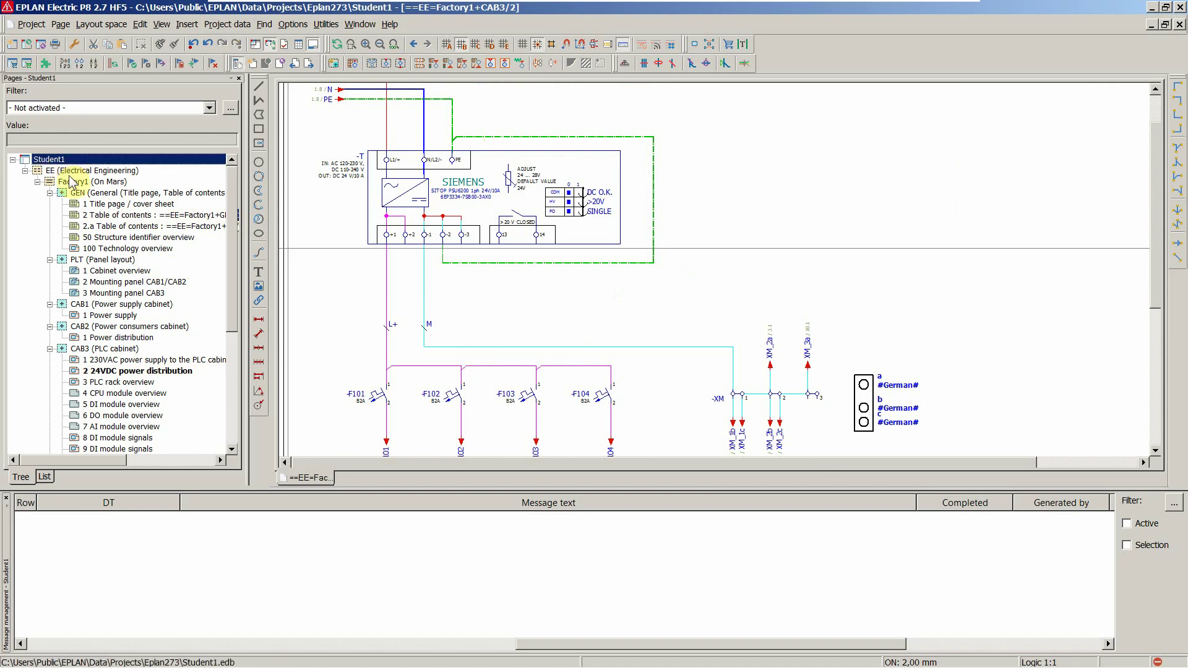
{"action": "left_click", "coordinate": [326, 24]}
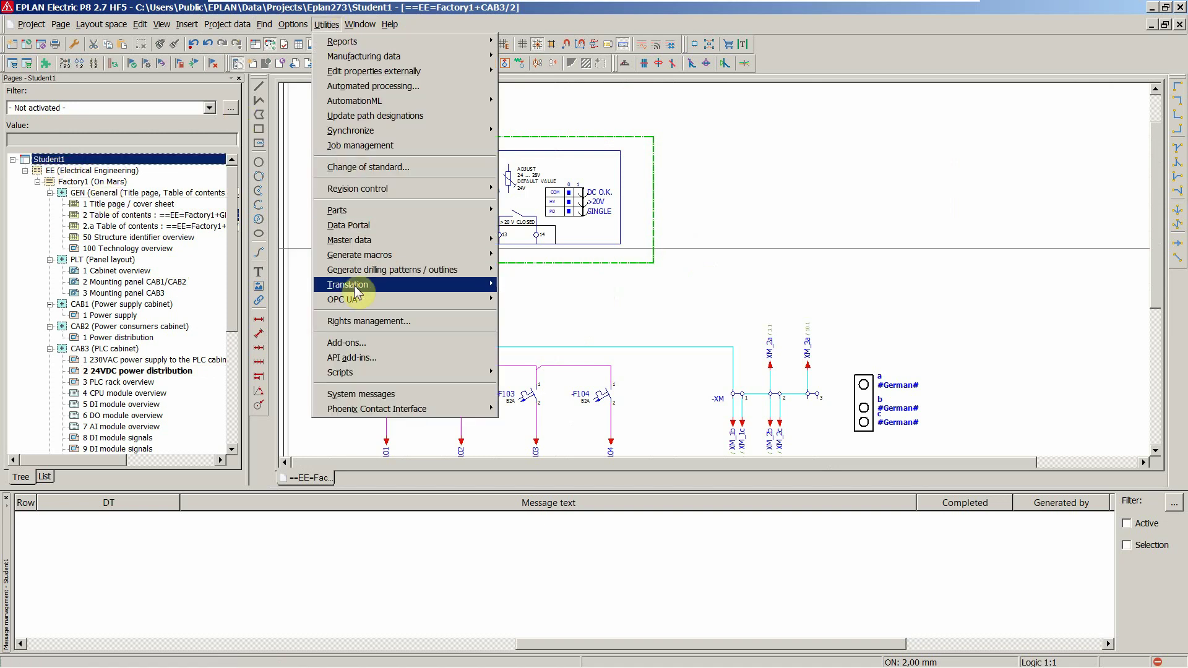
{"action": "mouse_move", "coordinate": [354, 285]}
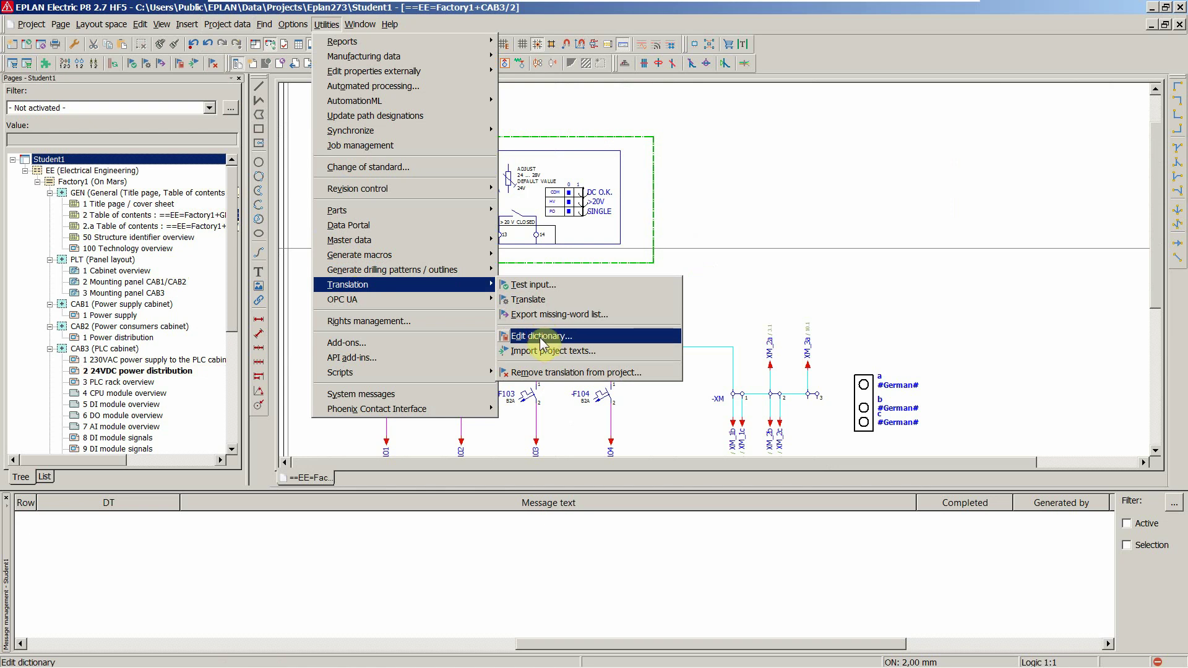
{"action": "left_click", "coordinate": [531, 284]}
Remove en_US from Display Languages, leaving de_DE, accept the warning and close
{"action": "left_click", "coordinate": [639, 414]}
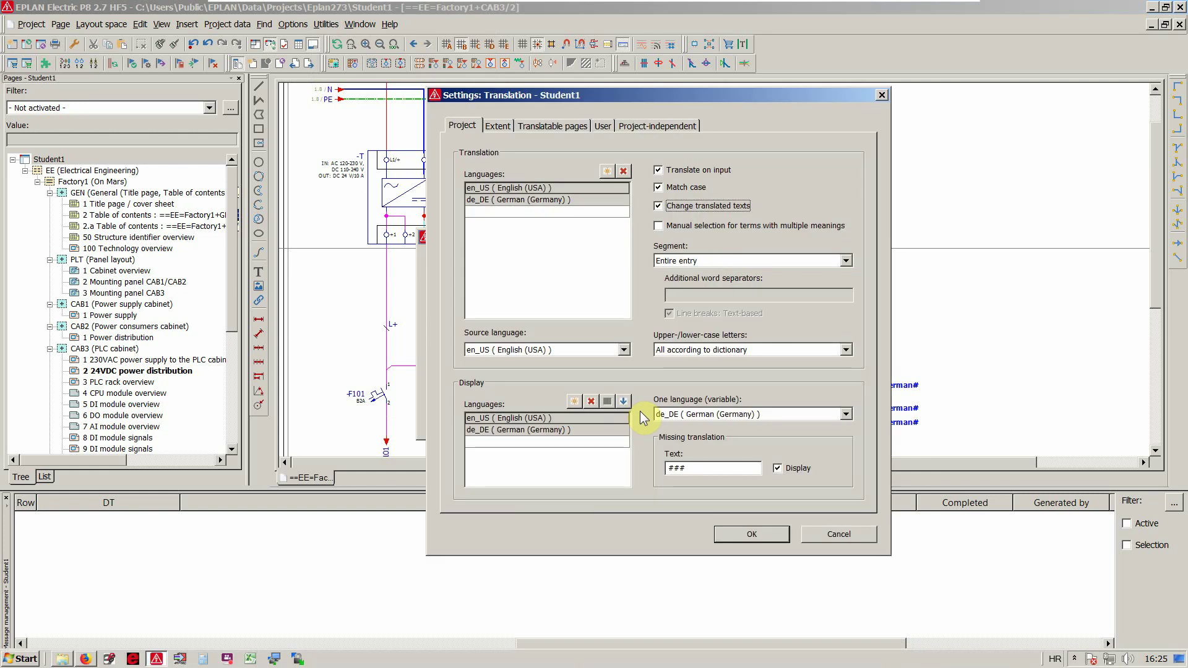
{"action": "left_click", "coordinate": [523, 439]}
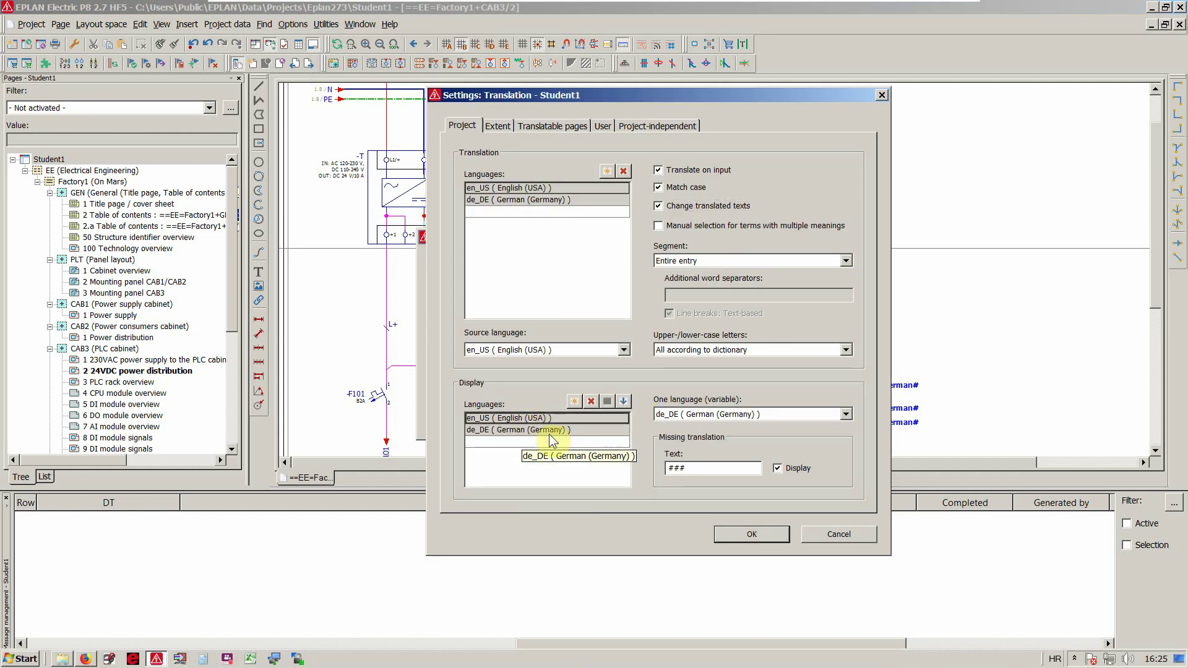
{"action": "left_click", "coordinate": [590, 401]}
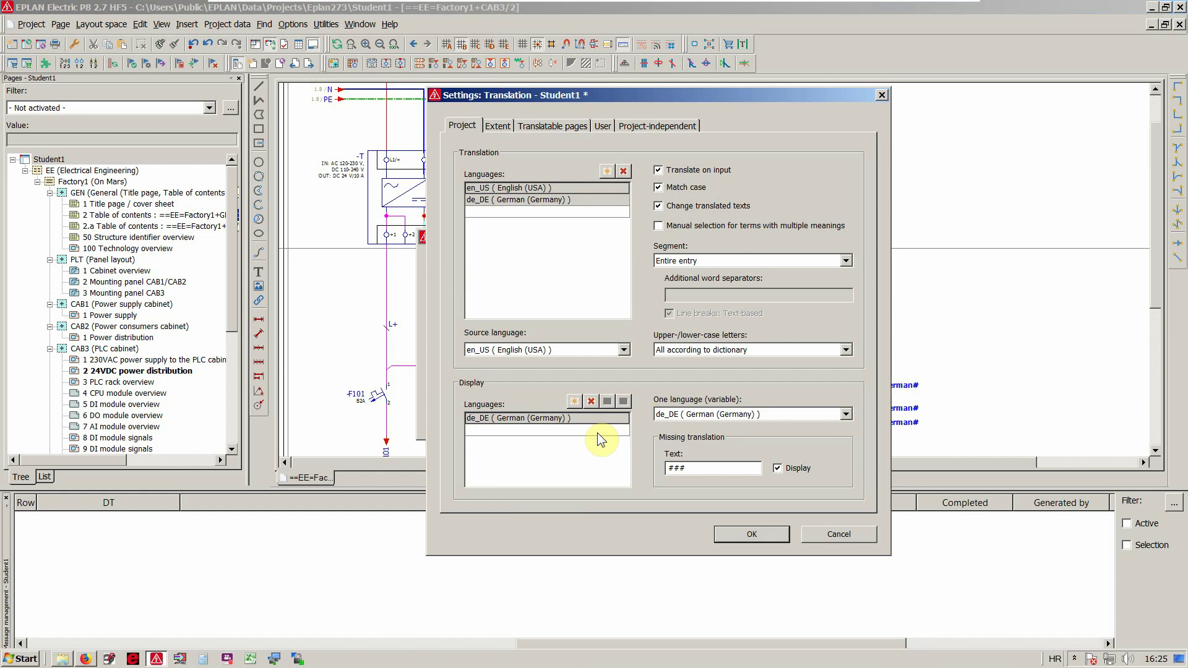
{"action": "left_click", "coordinate": [751, 536]}
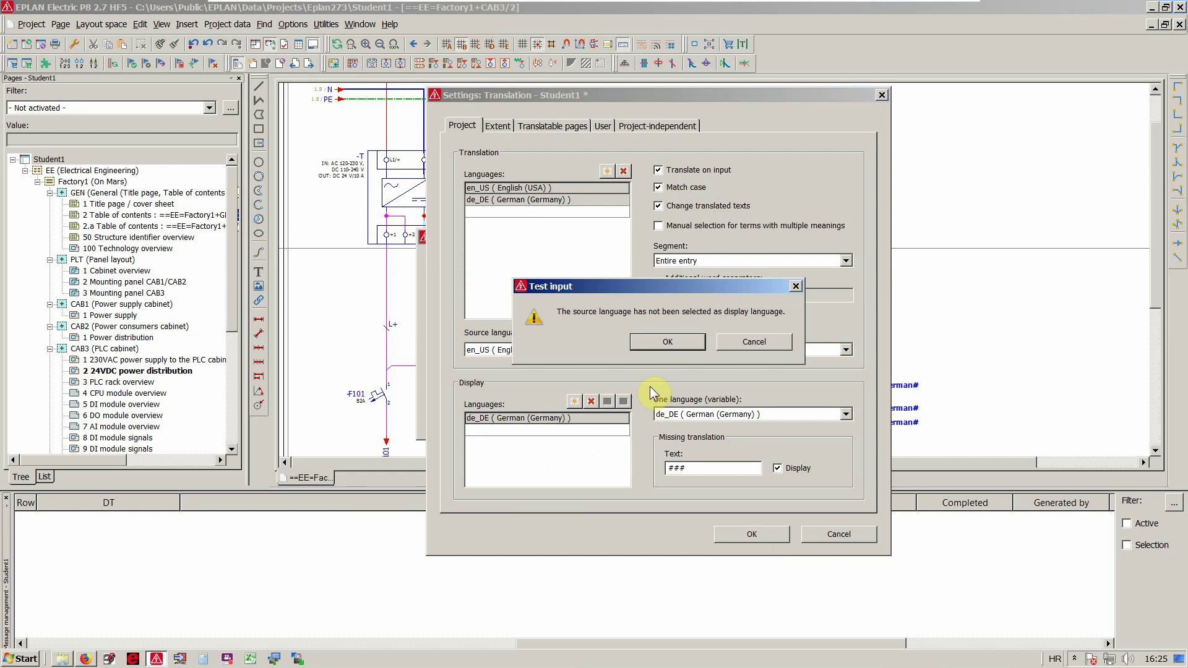
{"action": "left_click", "coordinate": [666, 341]}
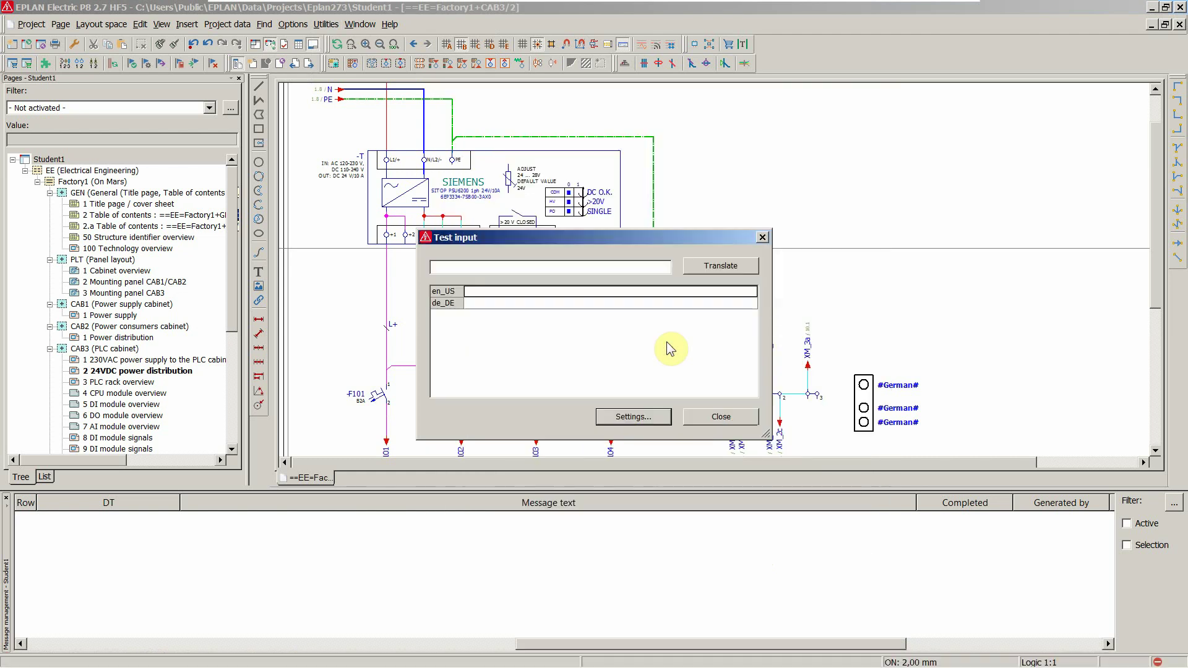
{"action": "left_click", "coordinate": [700, 418]}
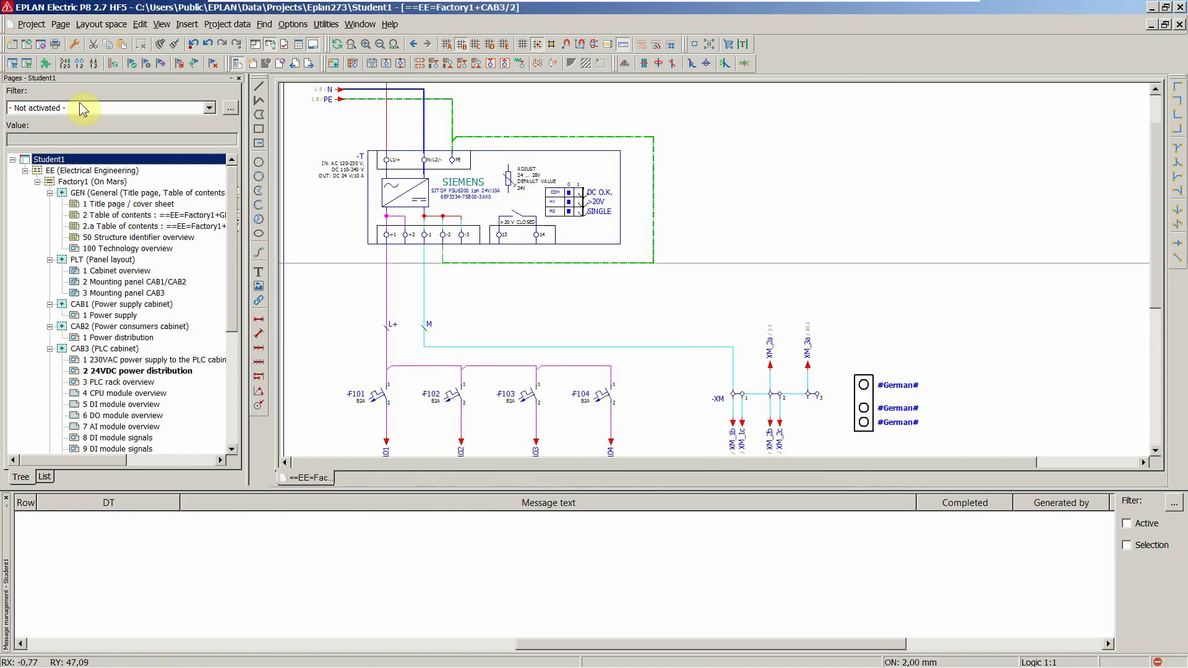
Export the project to PDF as Student1_translated_to_german.pdf
{"action": "left_click", "coordinate": [61, 24]}
{"action": "mouse_move", "coordinate": [111, 239]}
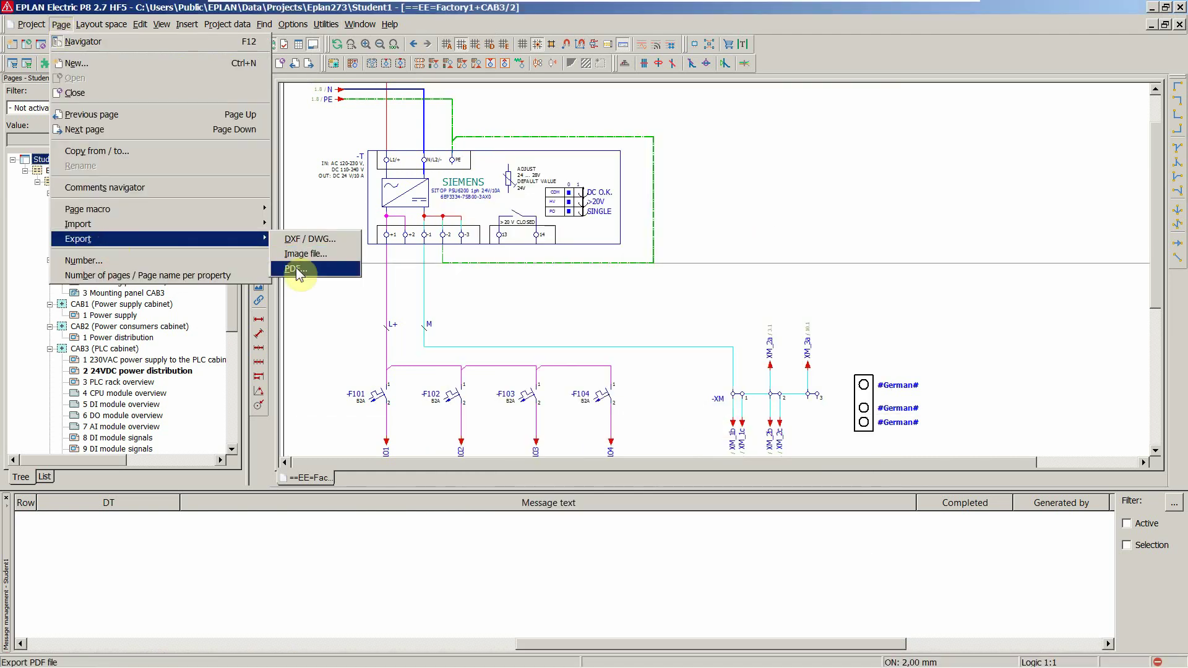
{"action": "left_click", "coordinate": [297, 271]}
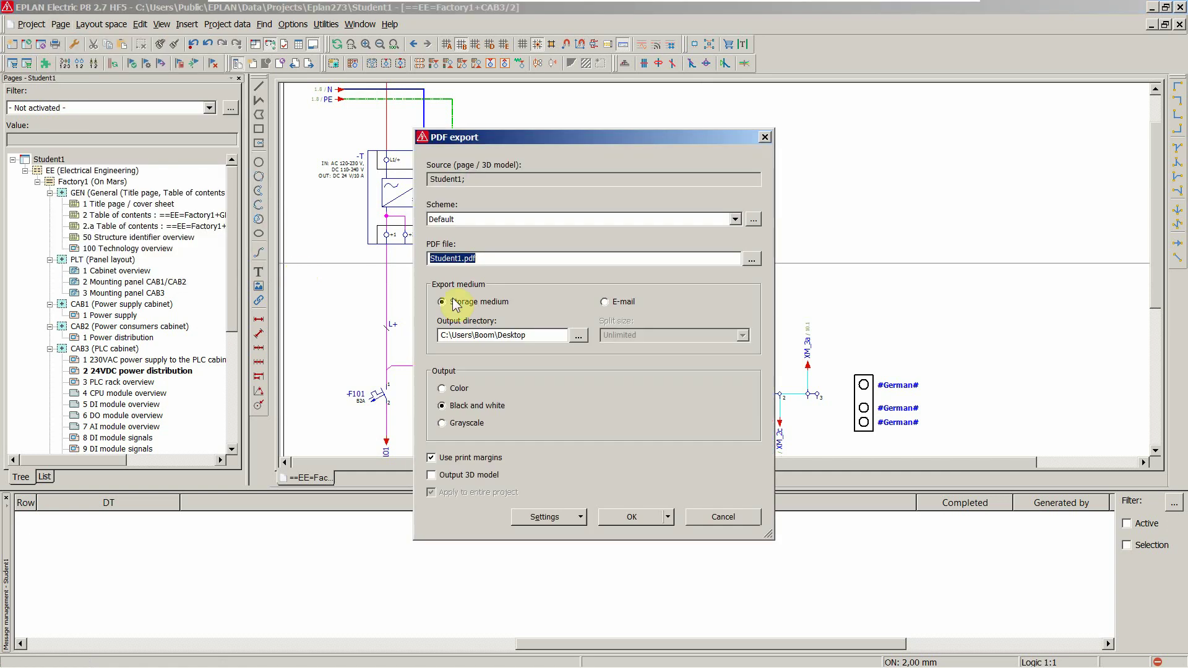
{"action": "left_click", "coordinate": [751, 258]}
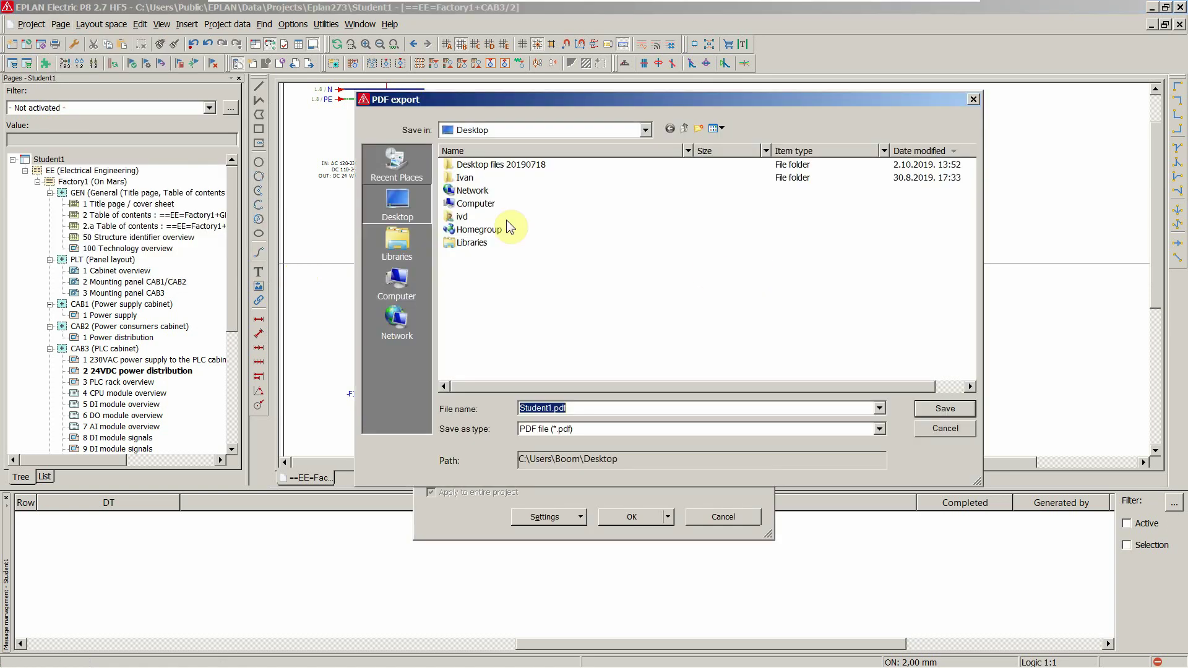
{"action": "left_click", "coordinate": [545, 408]}
{"action": "type", "text": "_tr"}
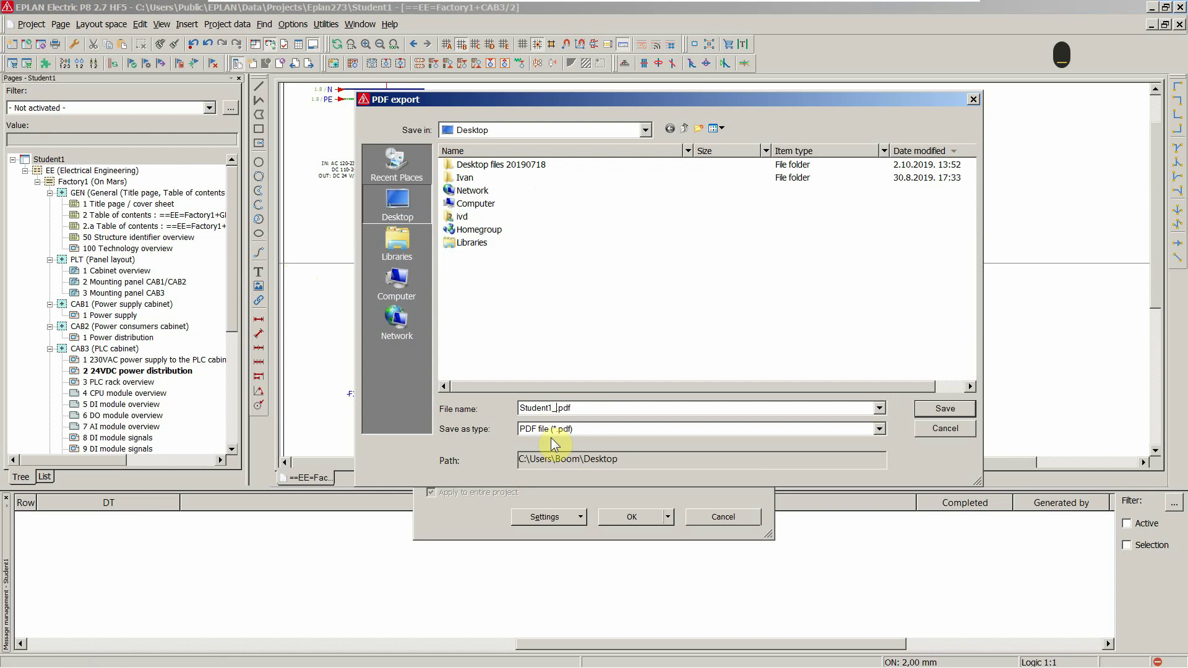
{"action": "type", "text": "anslated_to_german"}
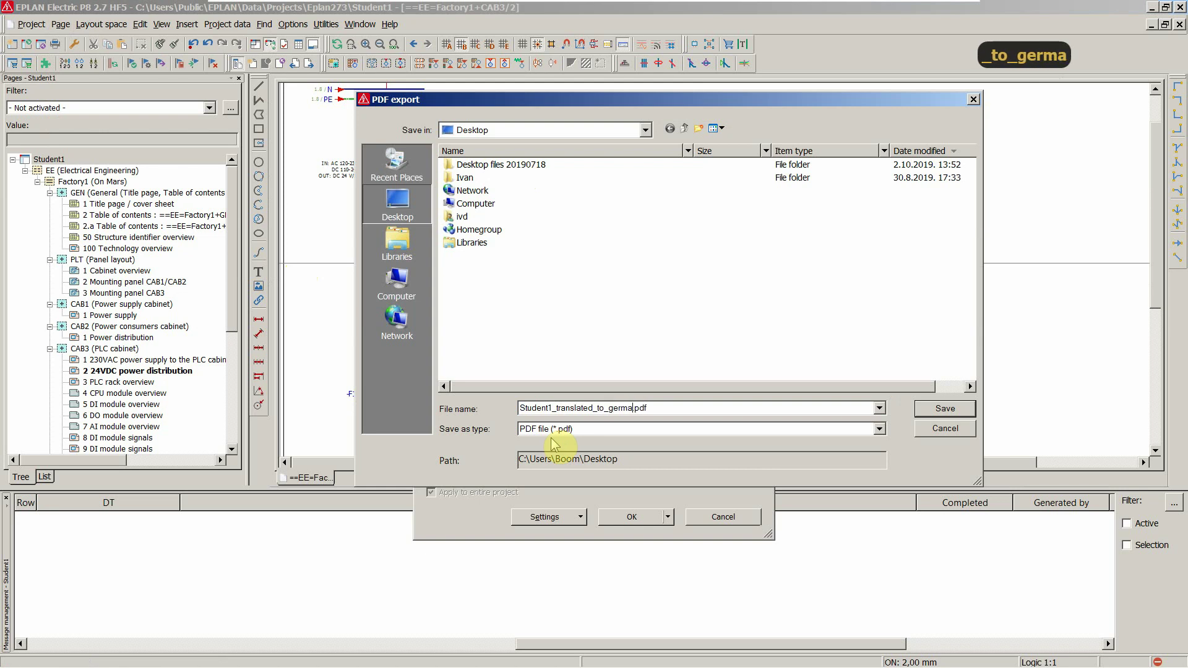
{"action": "left_click", "coordinate": [945, 409]}
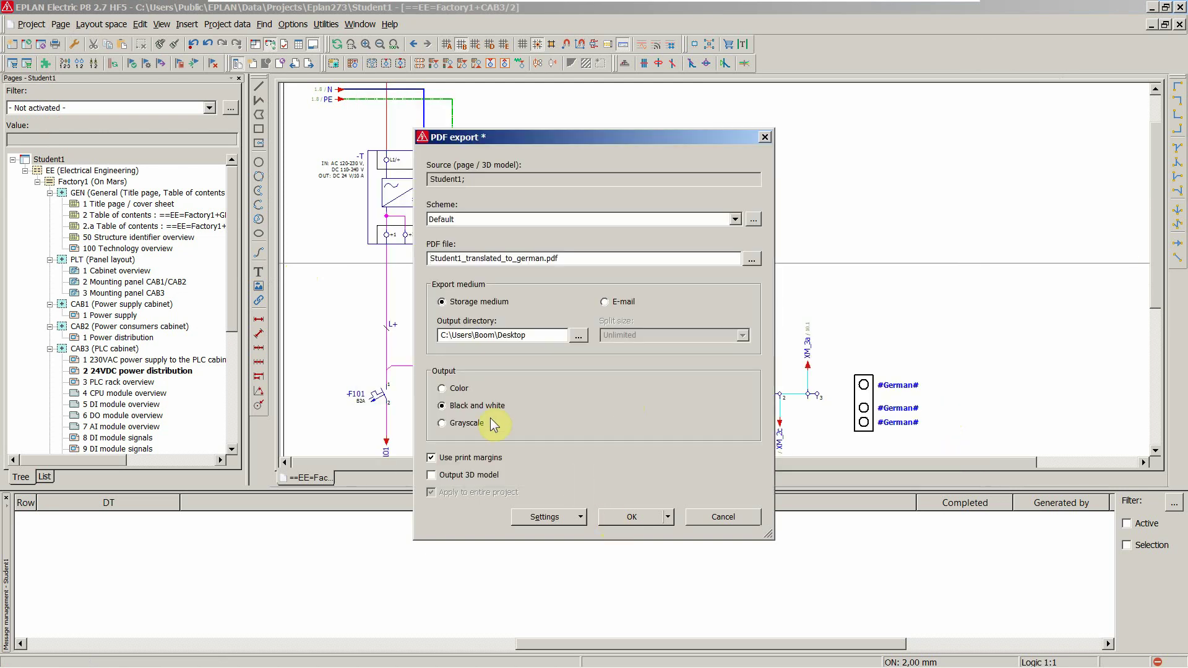
{"action": "left_click", "coordinate": [621, 519]}
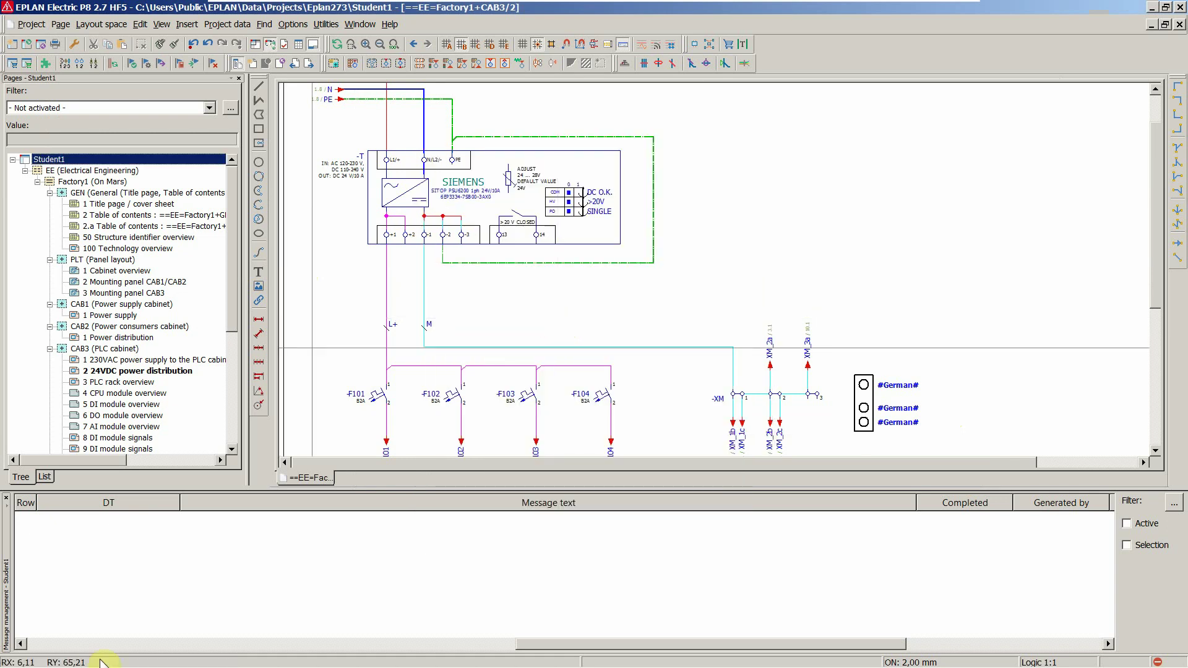
Open Student1_translated_to_german.pdf from the Desktop
{"action": "left_click", "coordinate": [62, 658]}
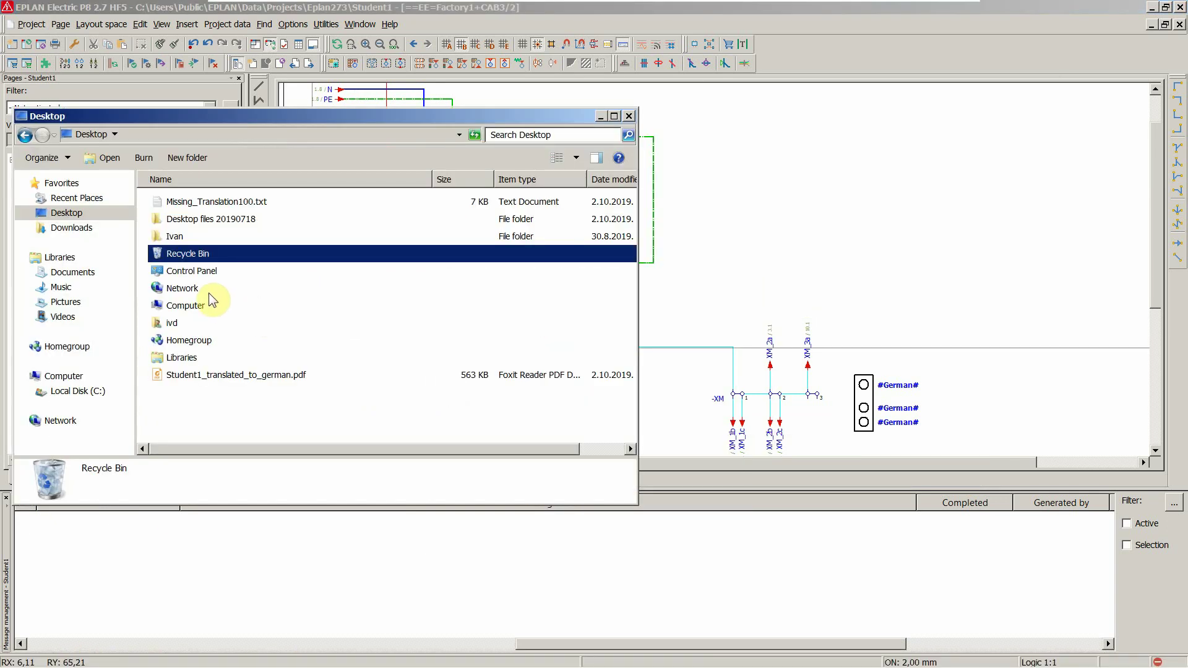
{"action": "left_click", "coordinate": [216, 375]}
{"action": "double_click", "coordinate": [215, 375]}
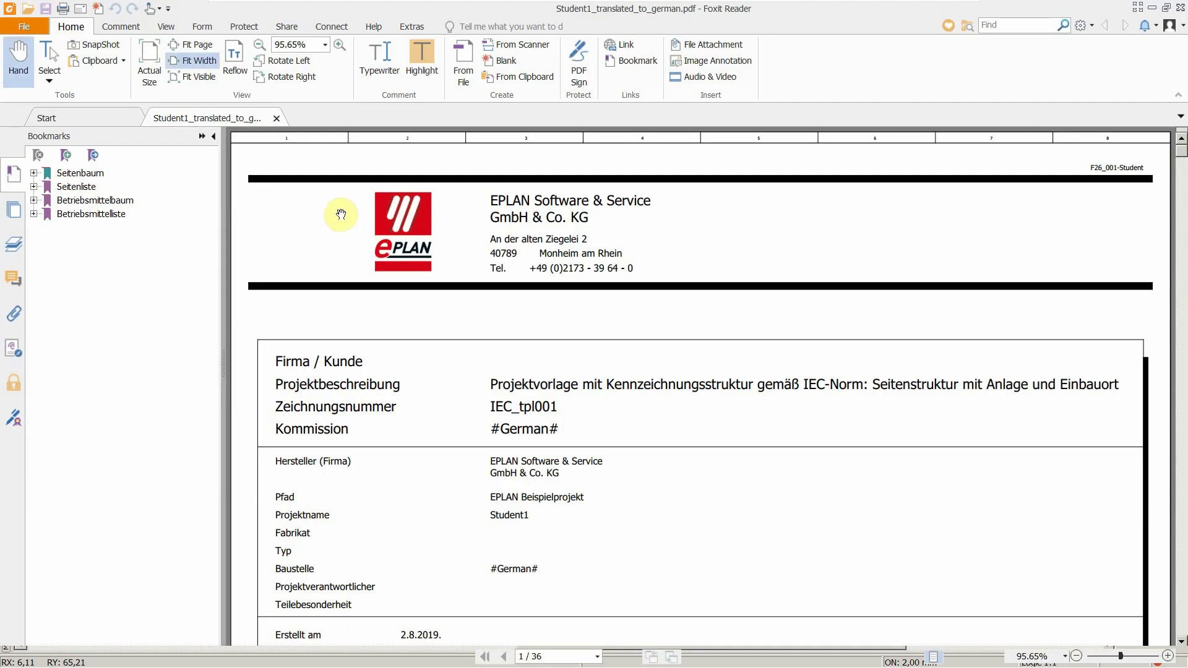
Expand the Seitenbaum, ==EE #German# and =Factory1 #German# bookmarks
{"action": "double_click", "coordinate": [81, 175]}
{"action": "double_click", "coordinate": [105, 187]}
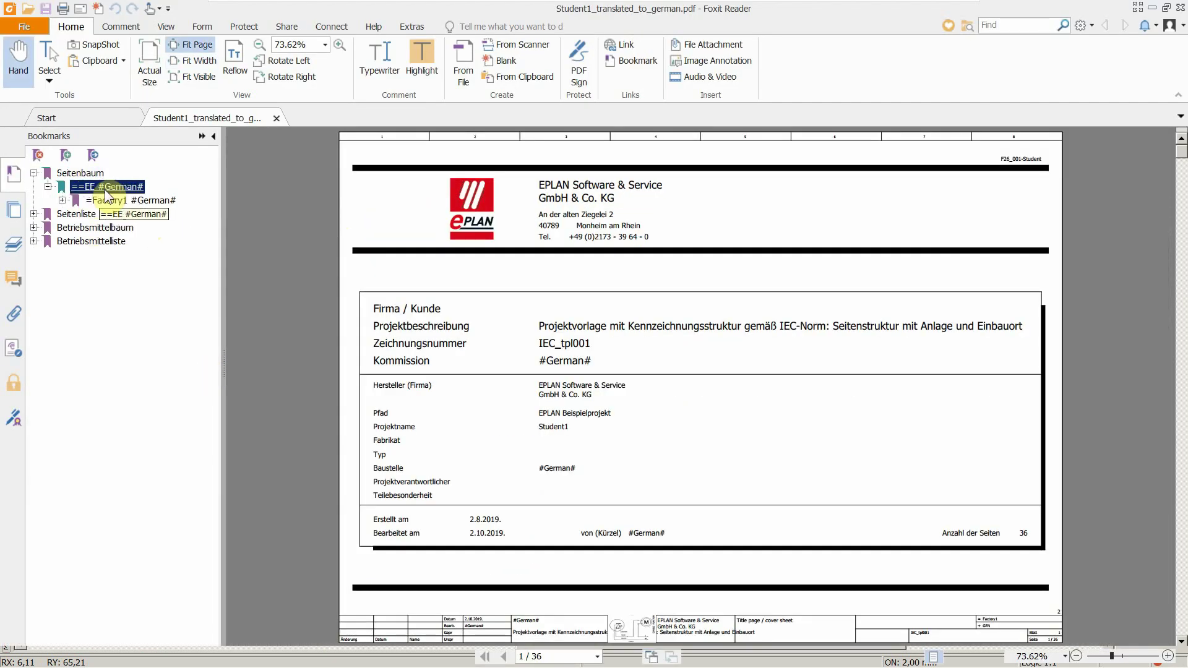
{"action": "double_click", "coordinate": [120, 201]}
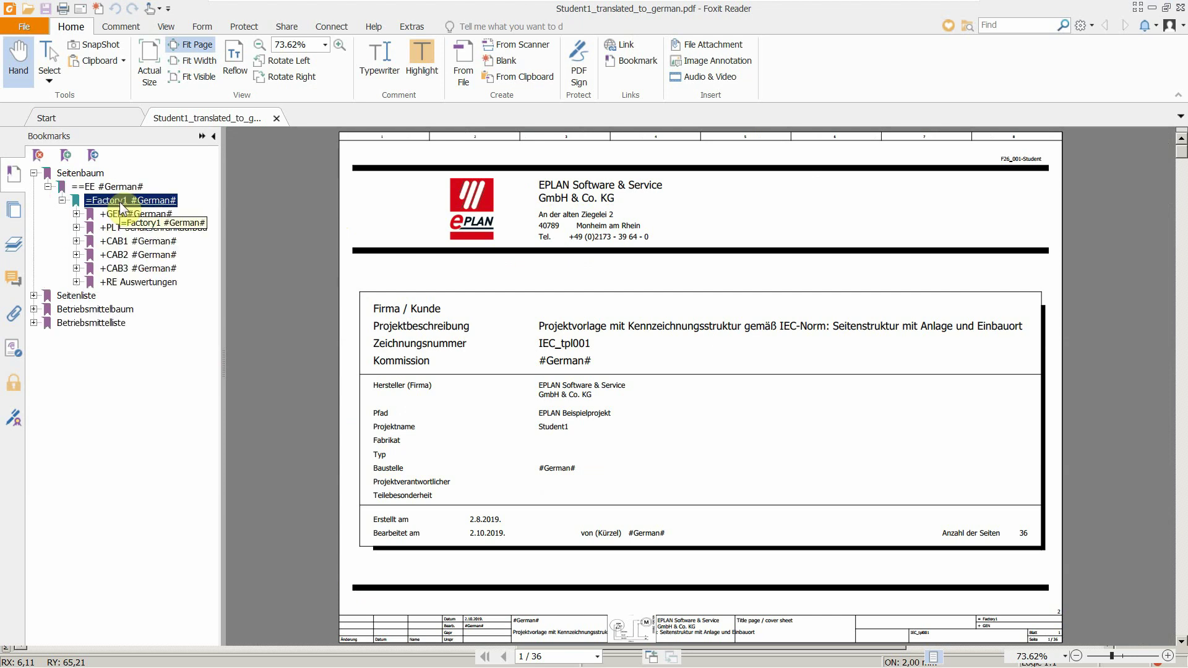
Hide the bookmarks, scroll to page 6 of 36, then show the bookmarks again
{"action": "left_click", "coordinate": [213, 136]}
{"action": "scroll", "coordinate": [316, 216], "scroll_direction": "down", "scroll_amount": 2, "text": "ctrl"}
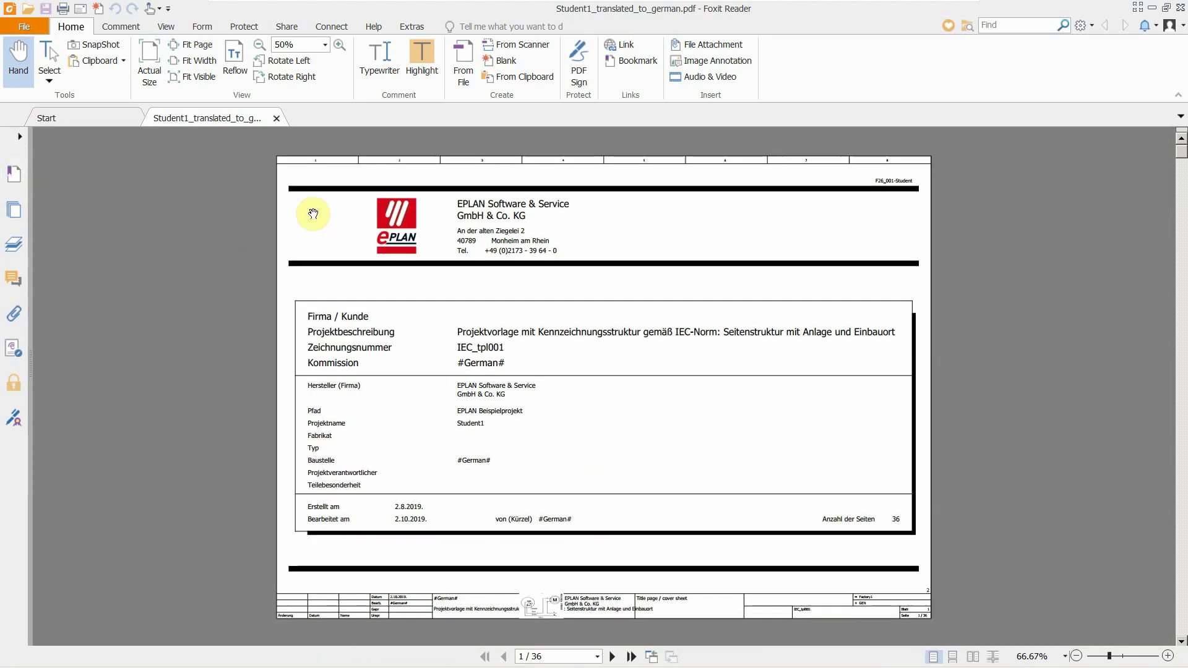
{"action": "scroll", "coordinate": [544, 353], "scroll_direction": "up", "scroll_amount": 2, "text": "ctrl"}
{"action": "scroll", "coordinate": [544, 353], "scroll_direction": "down", "scroll_amount": 1, "text": "ctrl"}
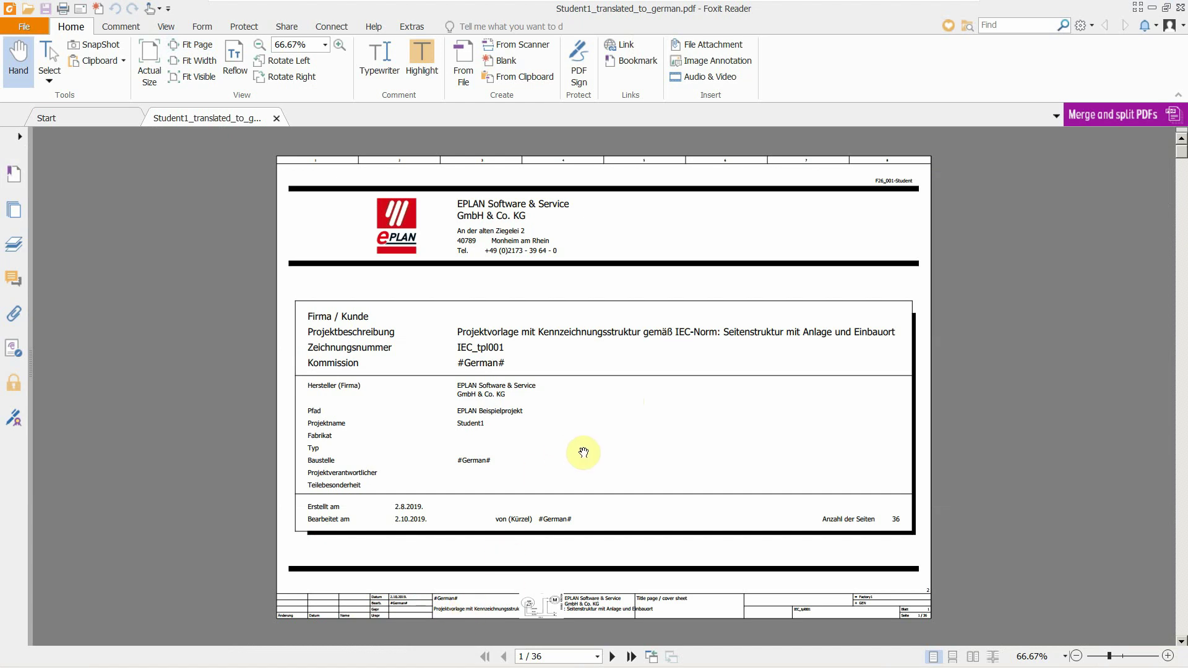
{"action": "scroll", "coordinate": [583, 452], "scroll_direction": "down", "scroll_amount": 1}
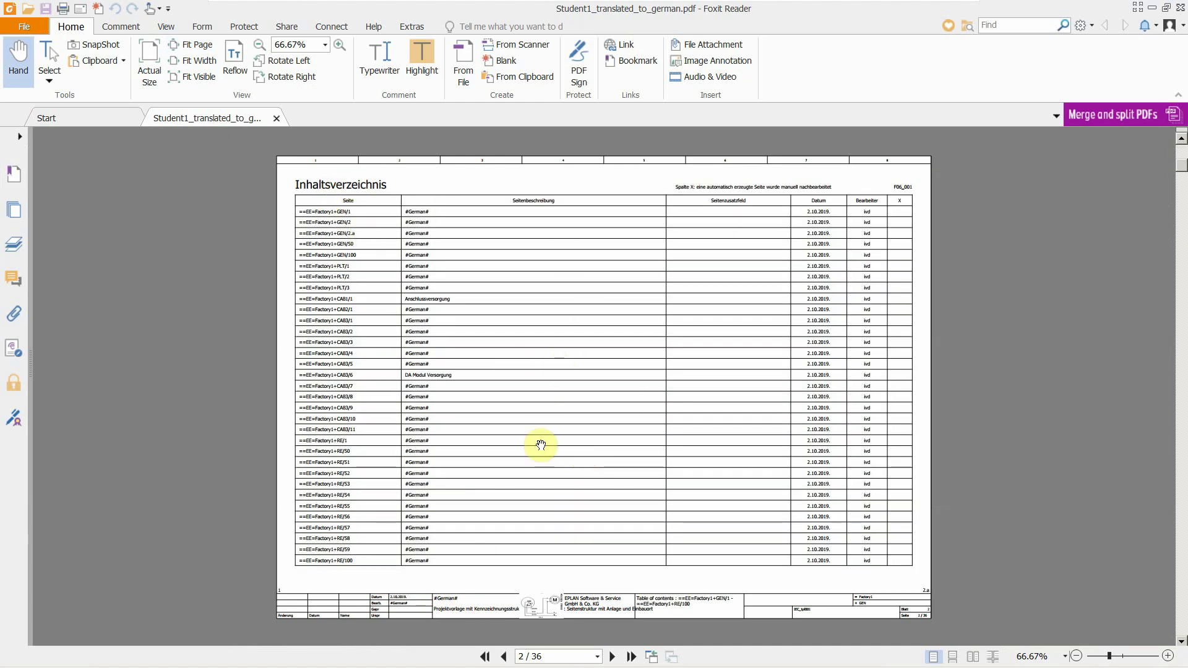
{"action": "scroll", "coordinate": [539, 442], "scroll_direction": "down", "scroll_amount": 3}
{"action": "scroll", "coordinate": [540, 441], "scroll_direction": "down", "scroll_amount": 1}
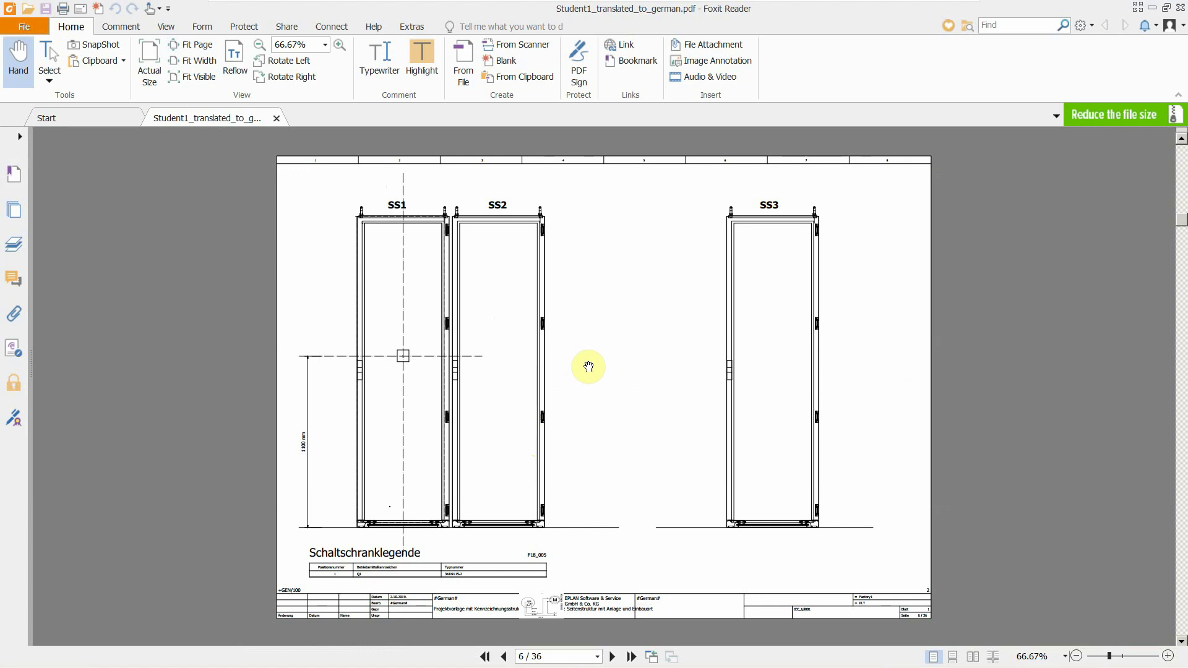
{"action": "left_click", "coordinate": [14, 174]}
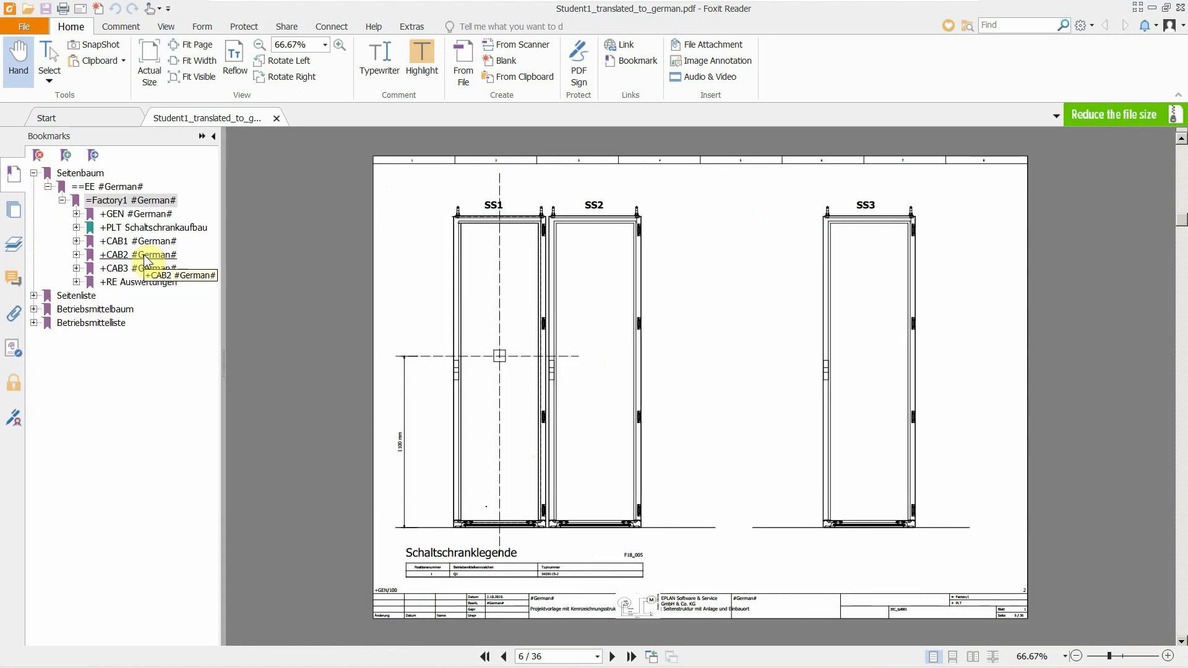